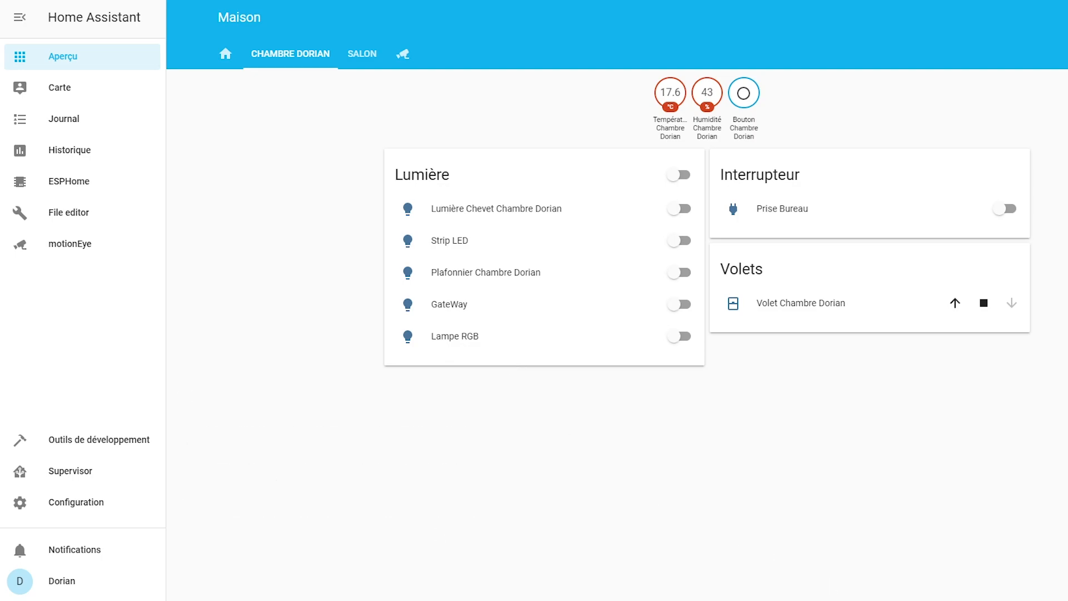
Quick-format the SD card on drive J: in SD Card Formatter, keeping the volume label HASSIO.
left_click_drag(584, 114, 679, 94)
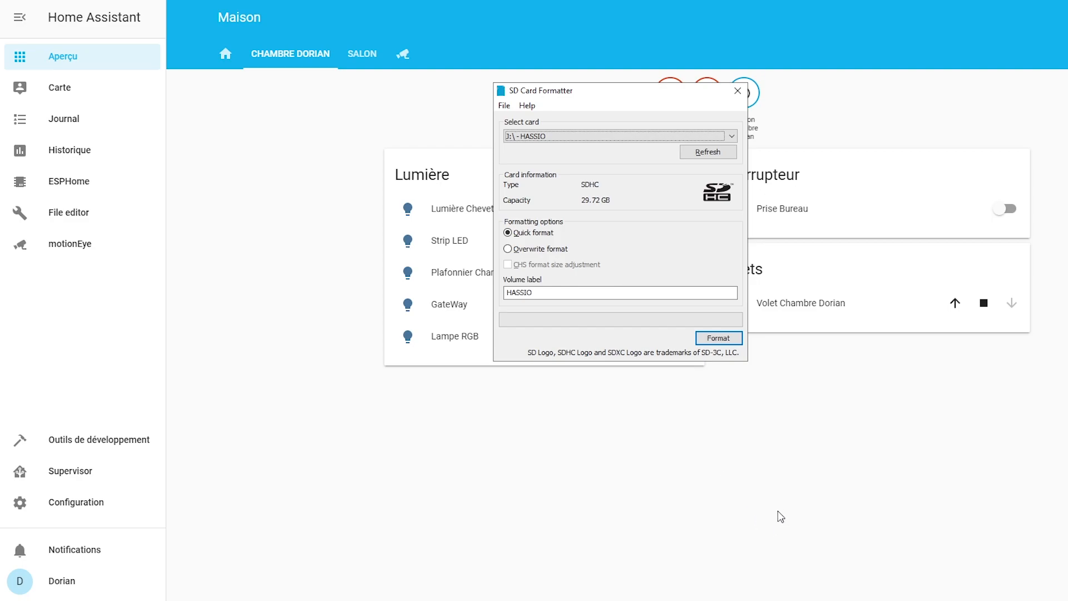
left_click(548, 137)
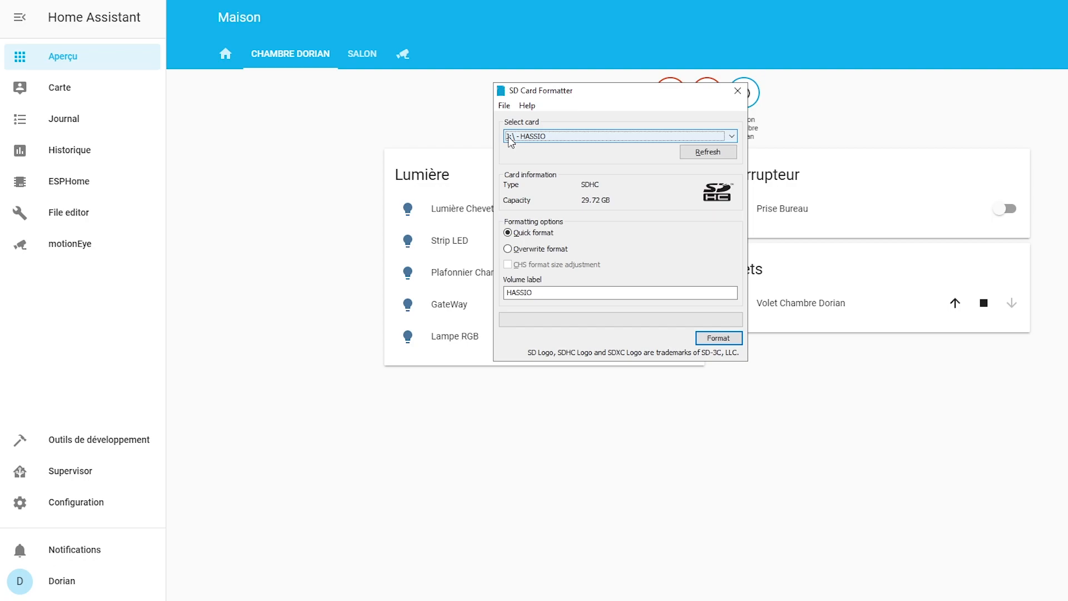
double_click(634, 292)
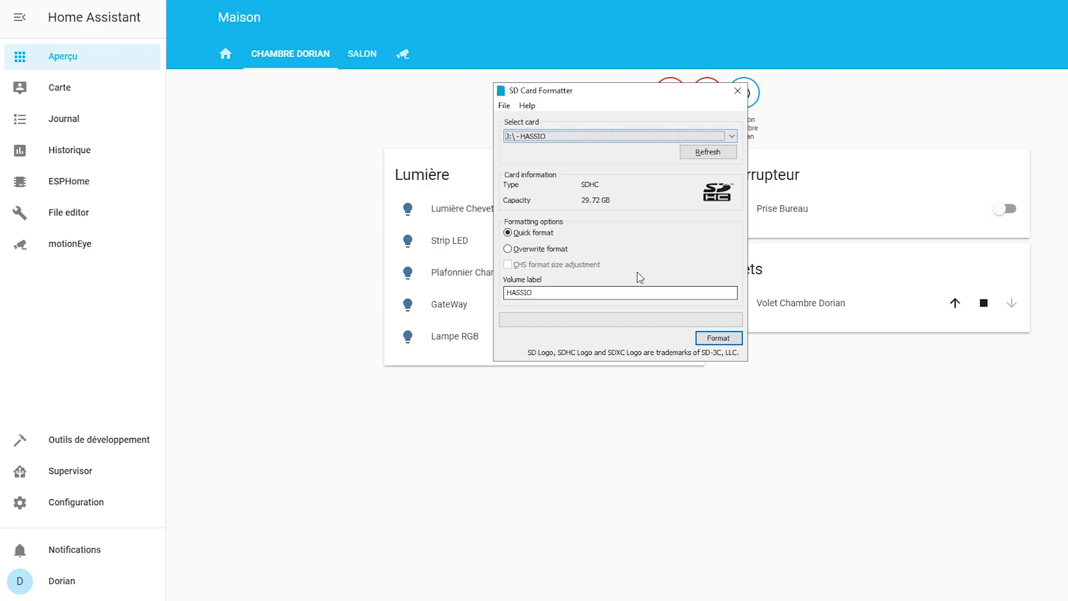
left_click(717, 340)
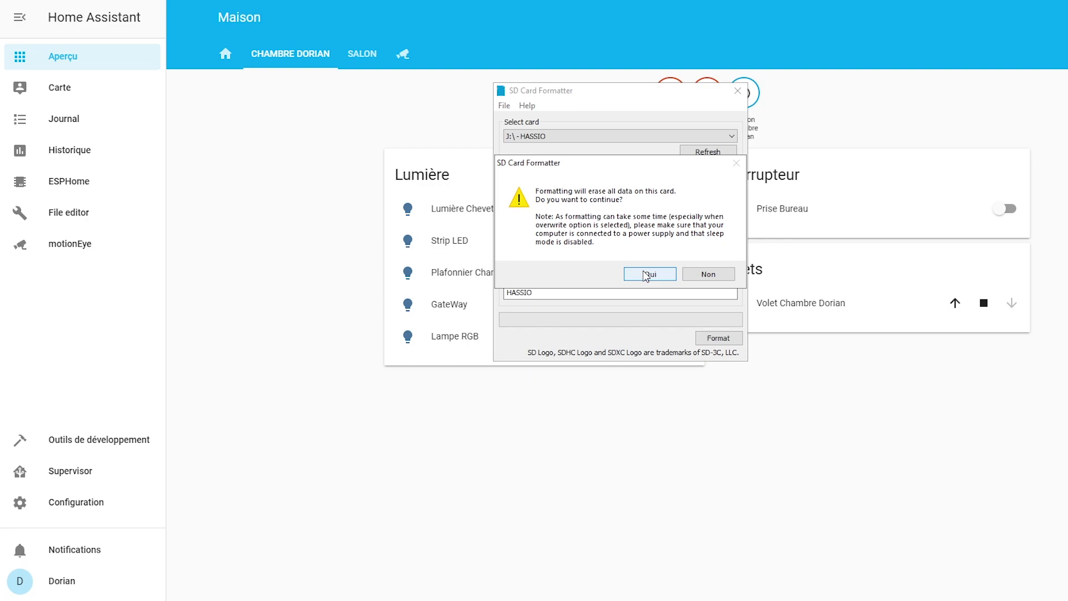
left_click(645, 275)
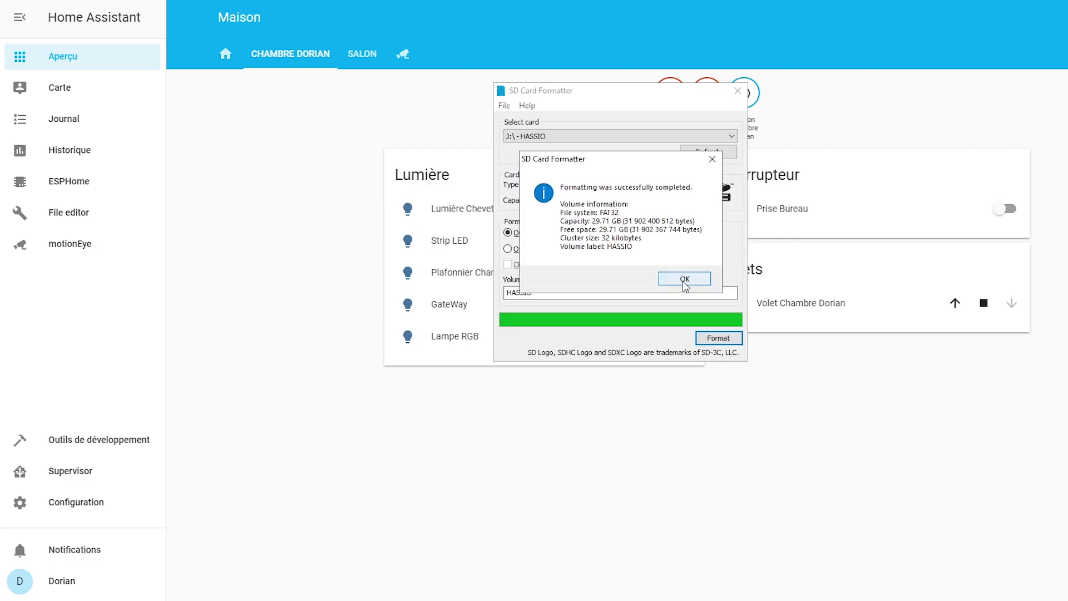
left_click(684, 279)
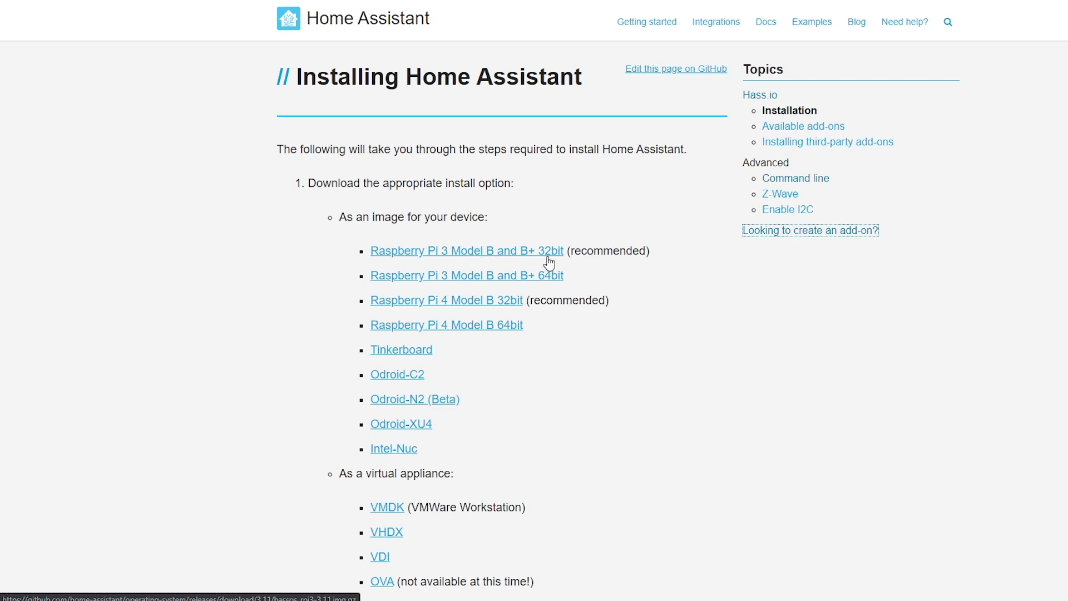
Get the Raspberry Pi 3 32-bit Home Assistant image and load hassos_rpi3-3.11.img.gz into balenaEtcher.
left_click_drag(581, 251, 342, 242)
left_click(694, 479)
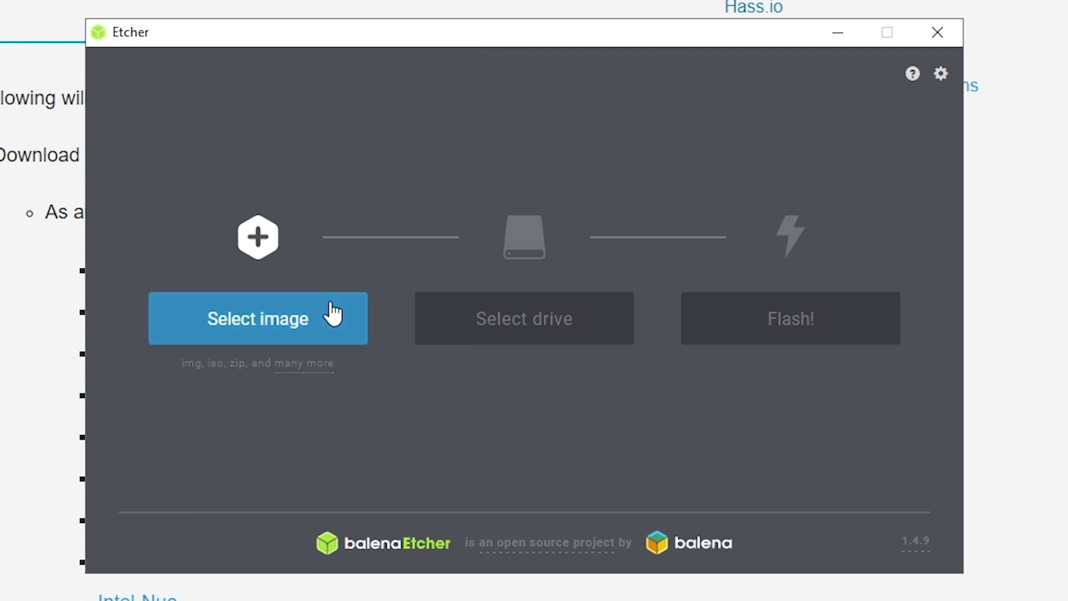
left_click(236, 321)
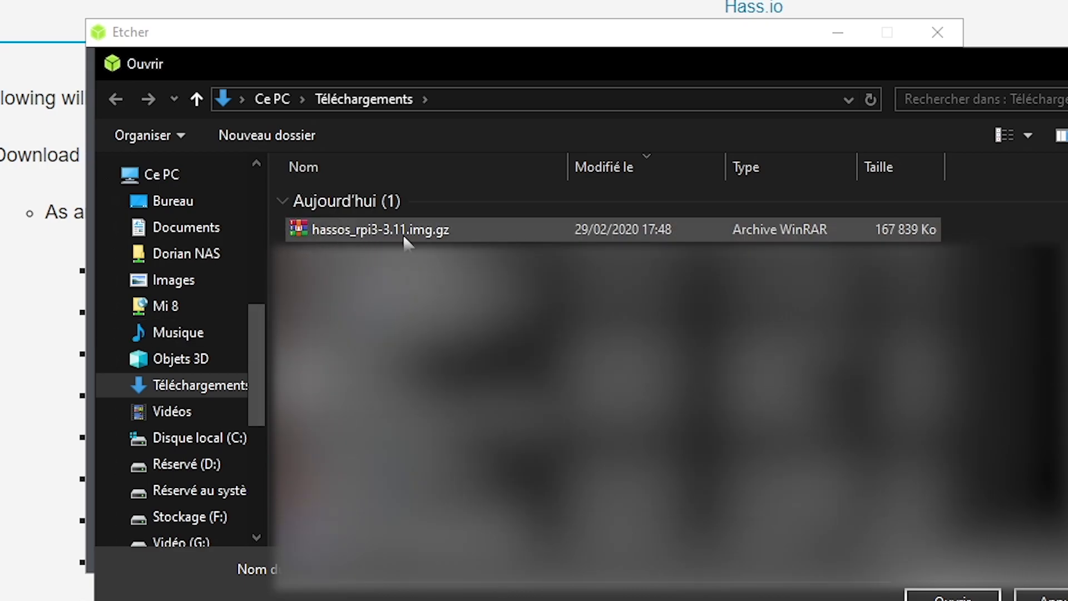
left_click(480, 230)
double_click(480, 228)
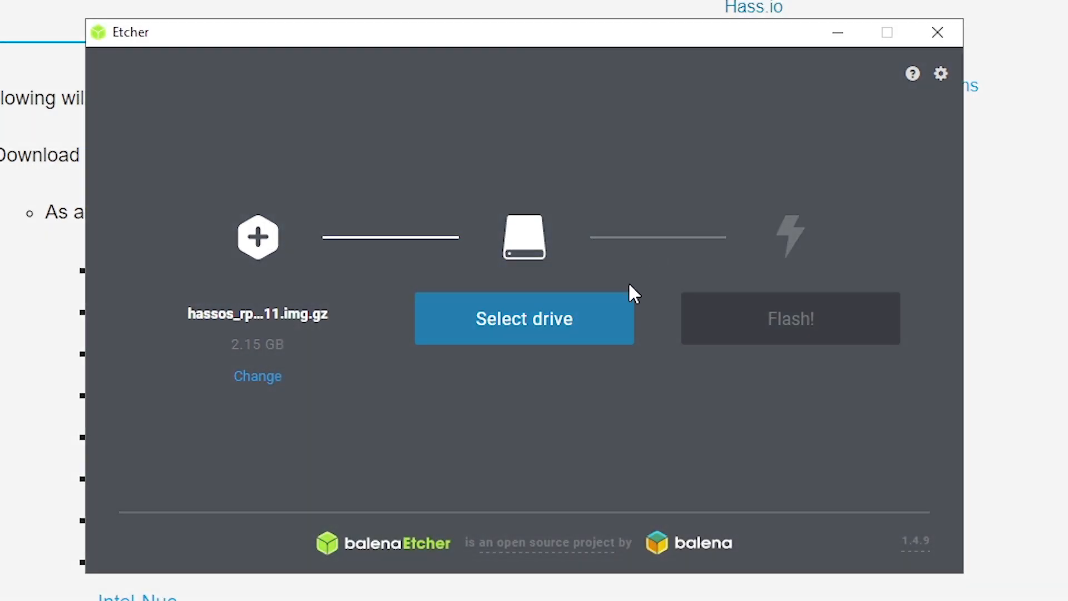
Choose the 31.91 GB Generic SD/MMC/MS PRO USB device (J:) as the target drive, and close Etcher.
left_click(576, 315)
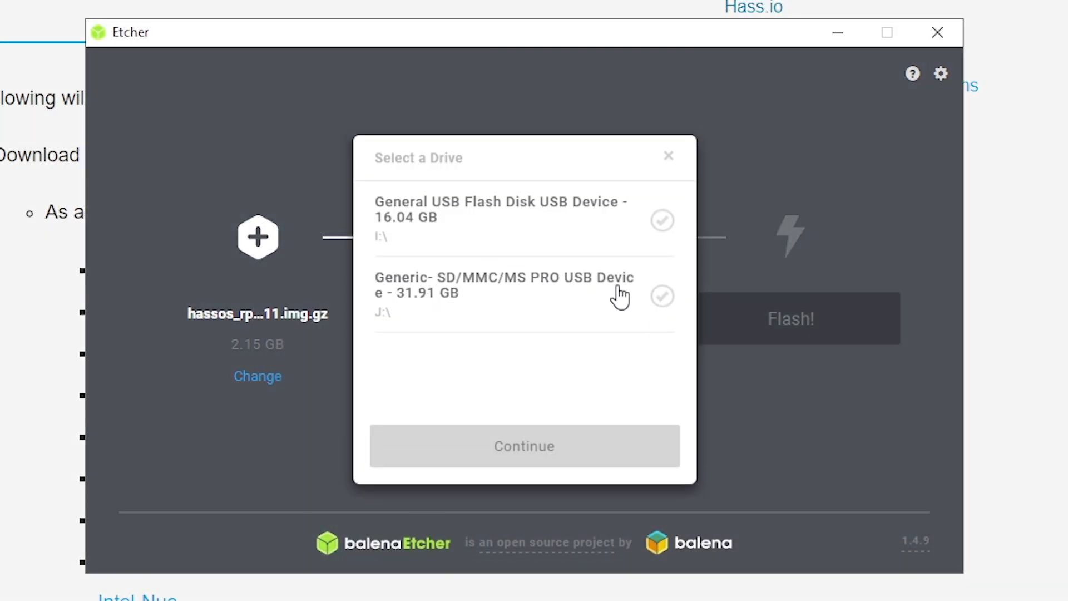
left_click(659, 299)
left_click(574, 446)
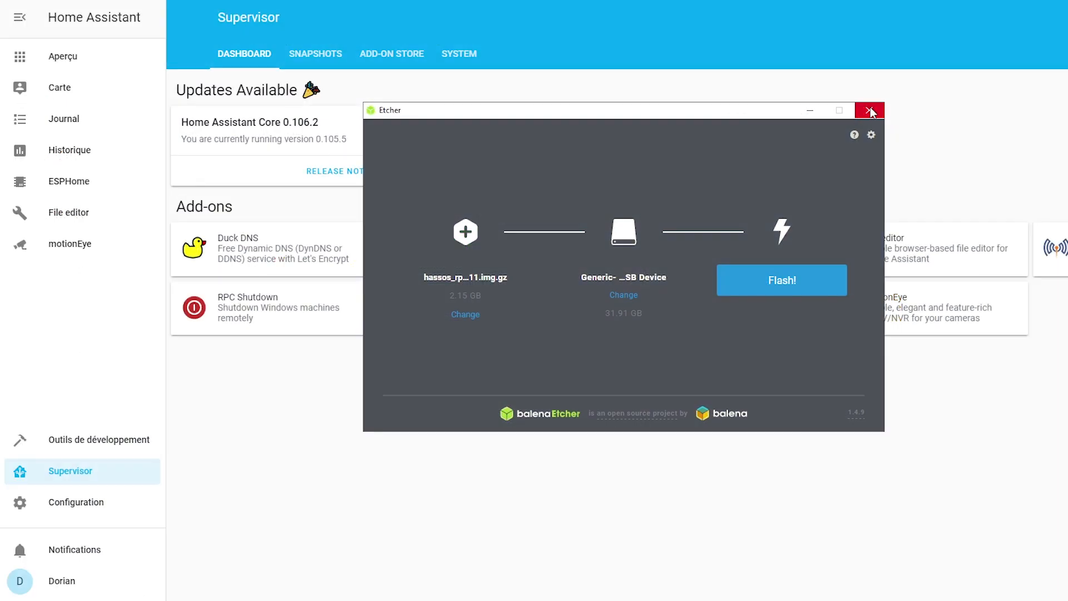
left_click(874, 112)
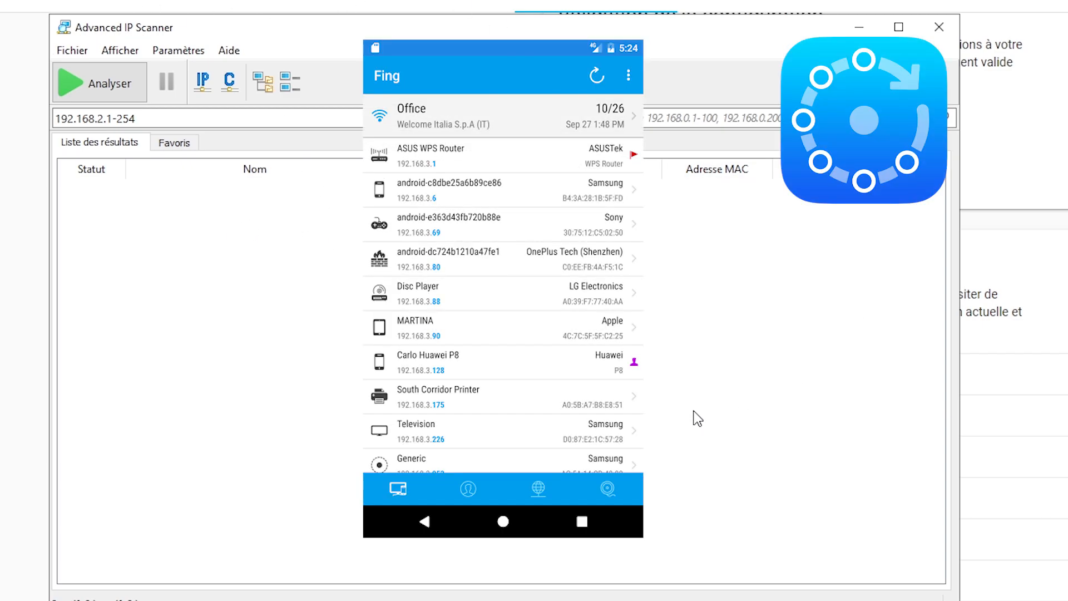
Scan the range 192.168.2.1-254 in Advanced IP Scanner and locate the homeassistant device.
left_click(84, 81)
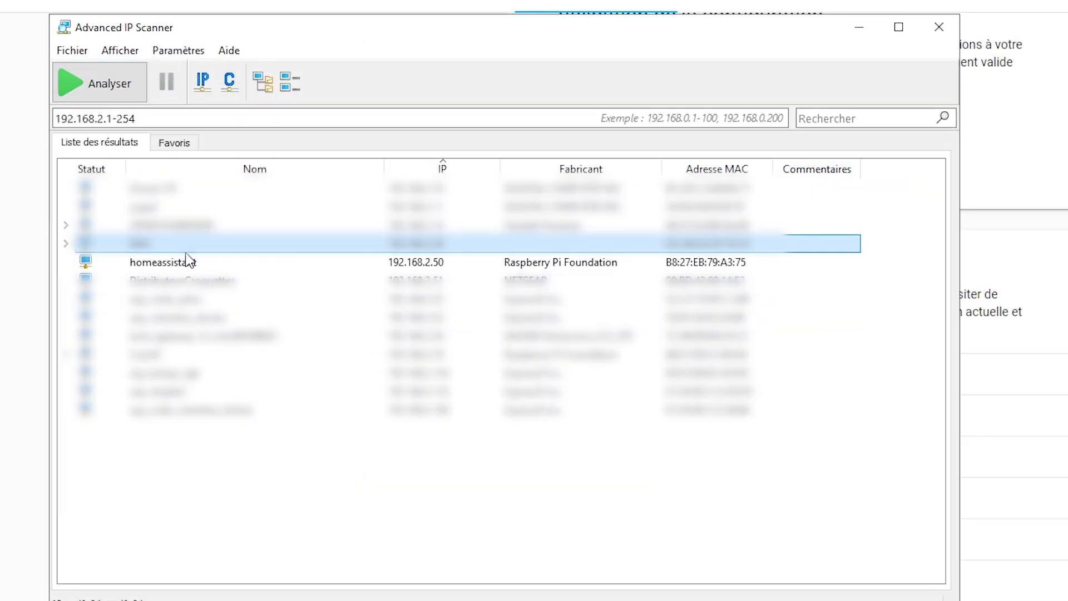
left_click(162, 265)
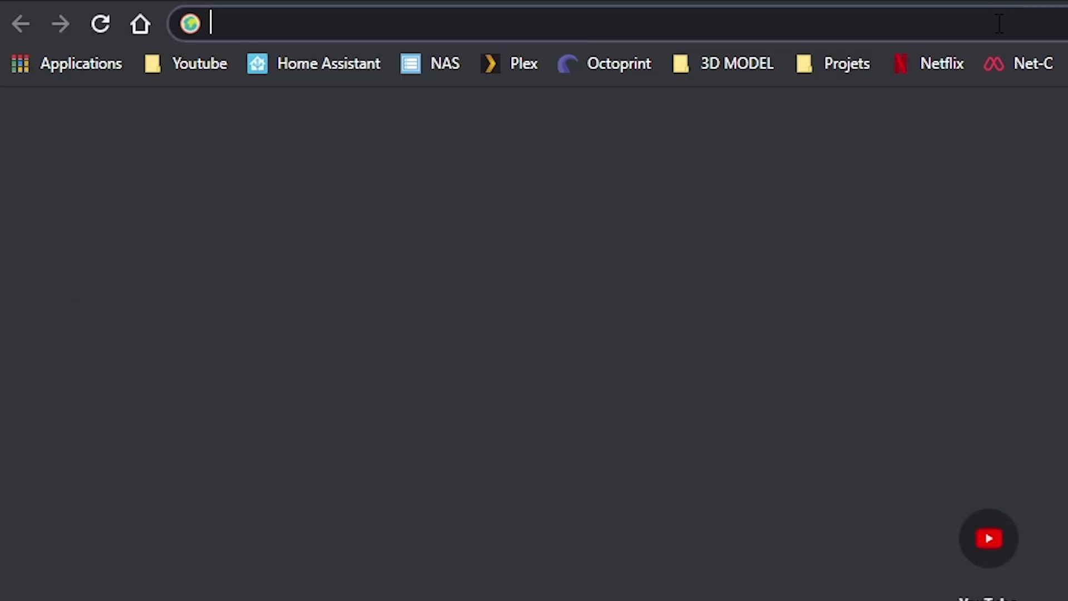
Switch to the web browser and go to 192.168.2.50 on port 8123.
type("192.1")
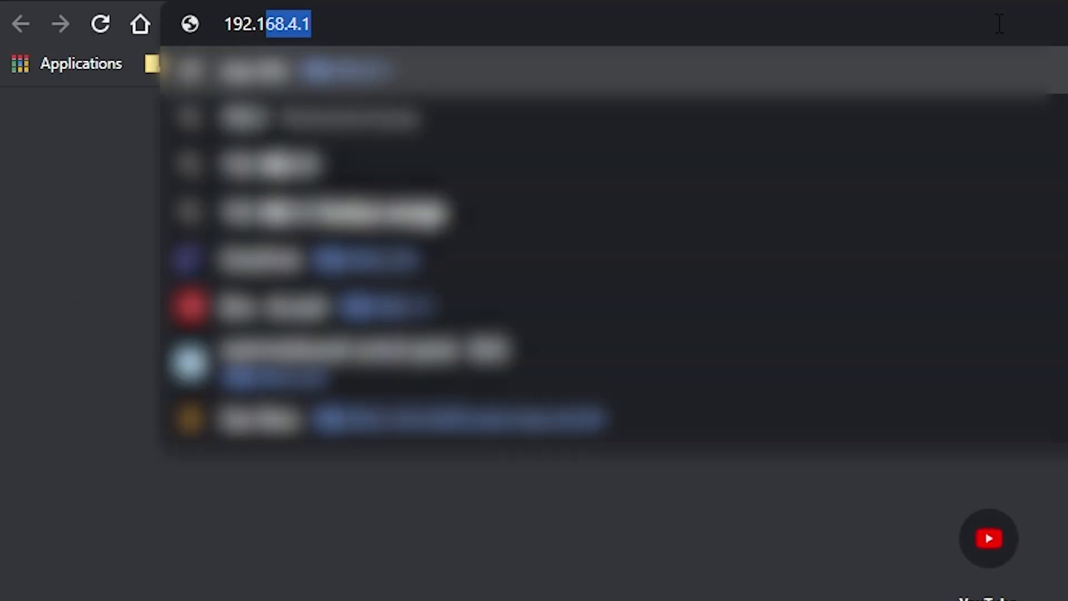
type("68.2.50")
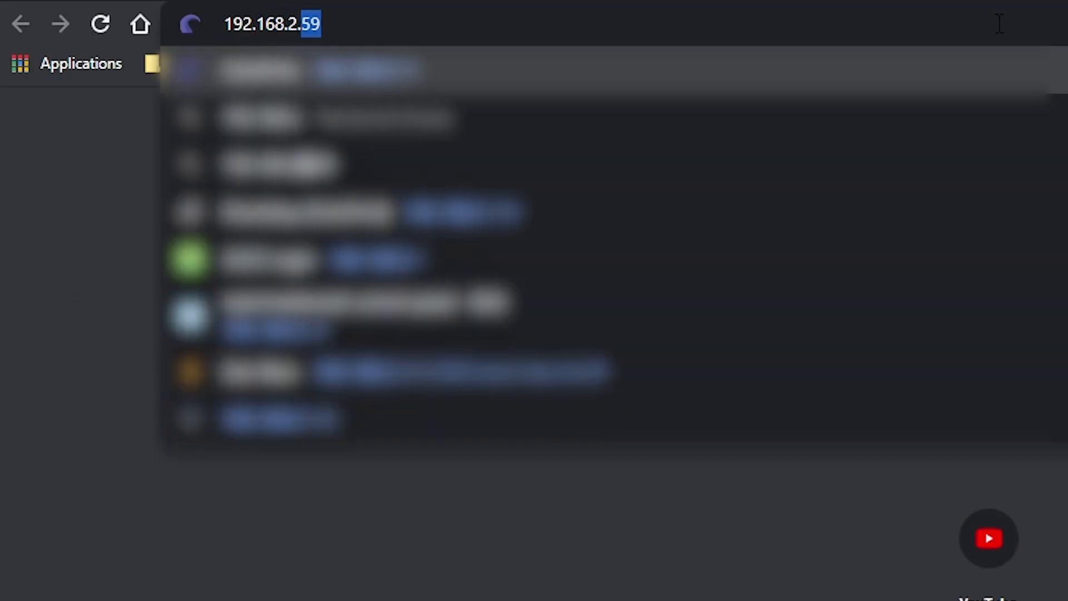
type(":")
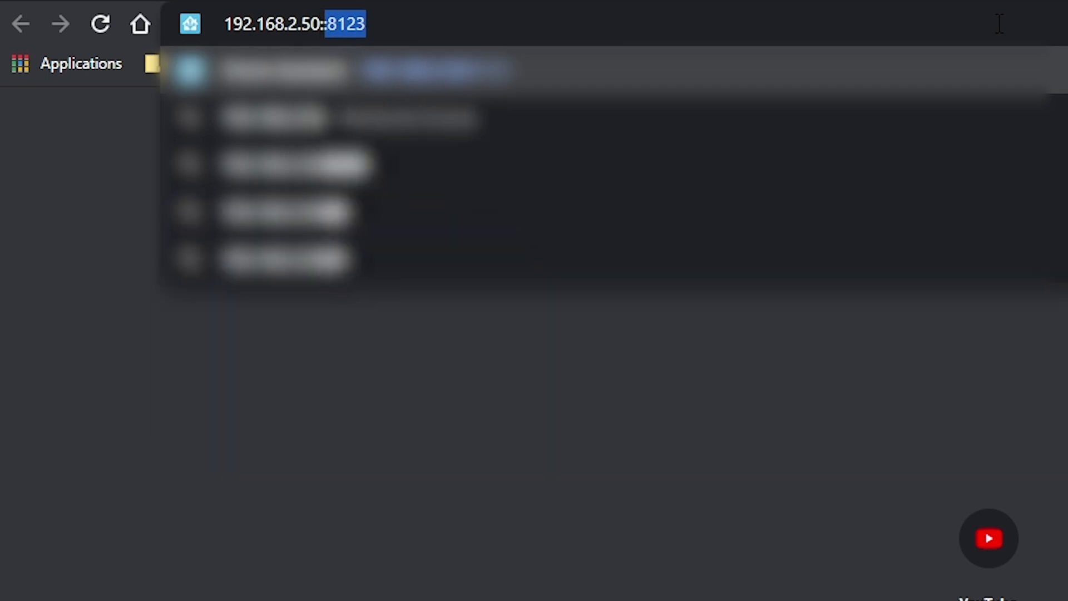
type("81")
key("Return")
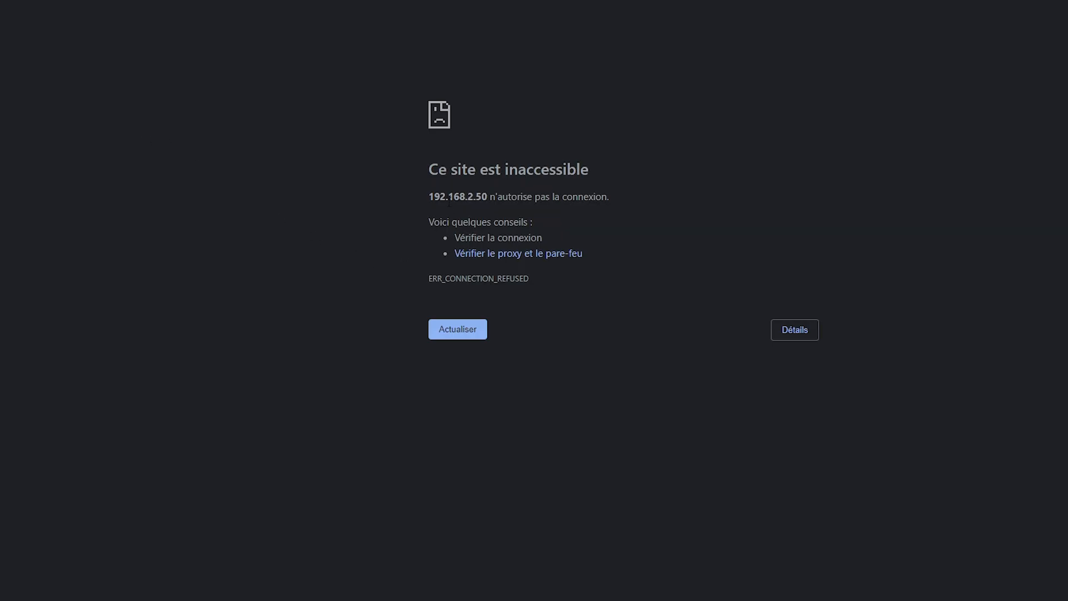
left_click_drag(429, 169, 370, 240)
left_click(663, 173)
left_click(374, 138)
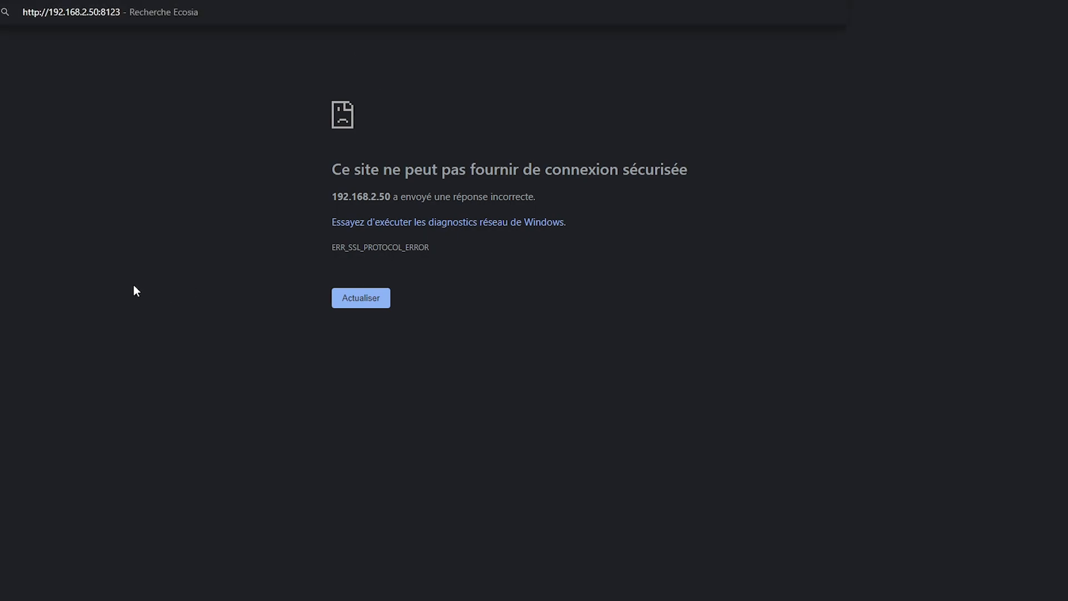
key("Return")
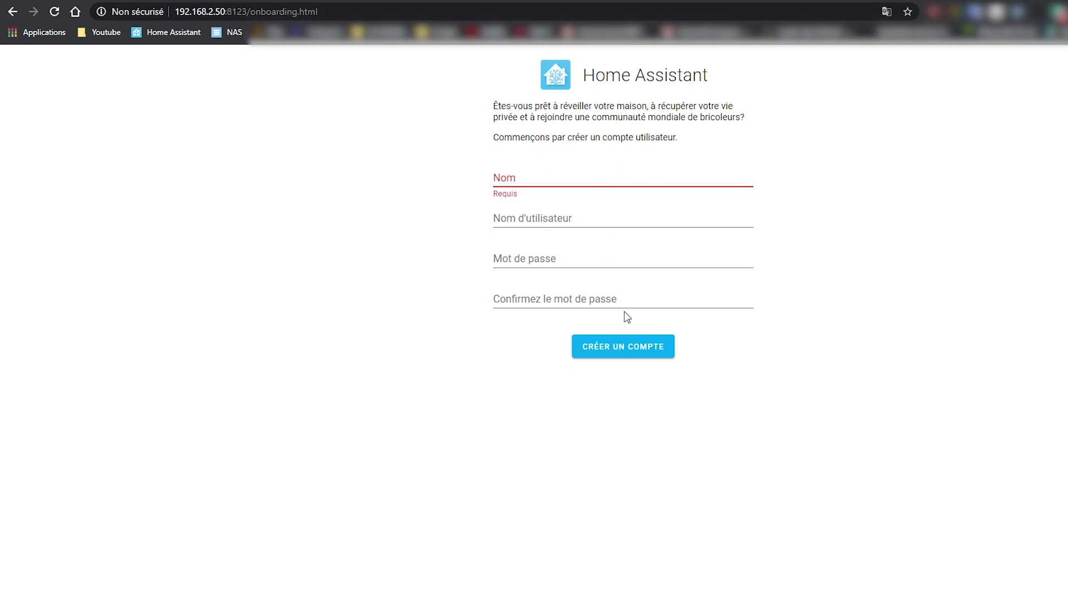
Create the user account by filling in the name, username, password and password confirmation.
left_click(487, 174)
type("Dorian")
key("Tab")
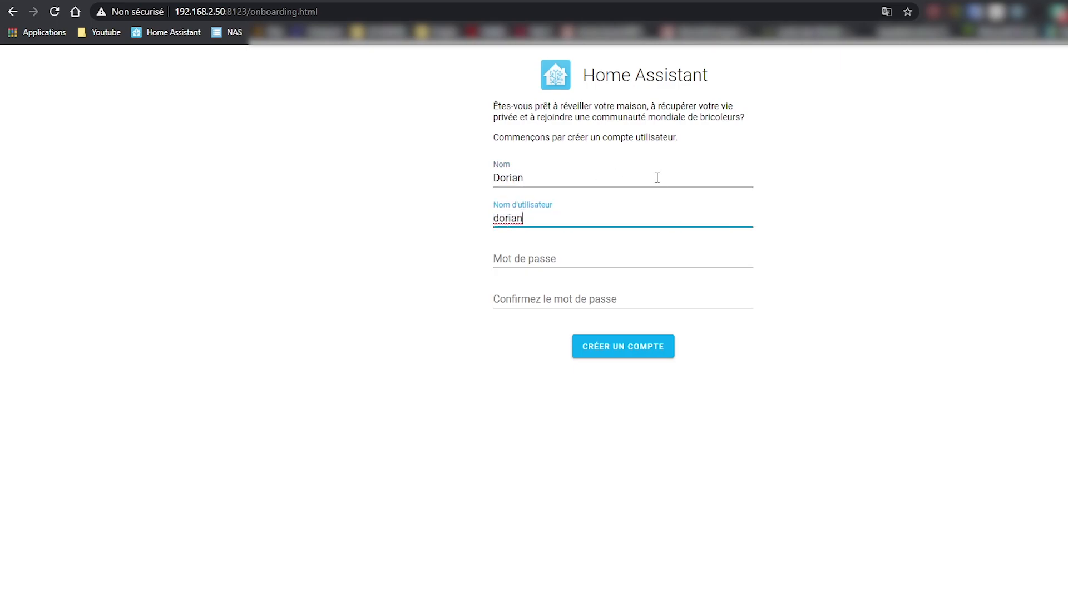
left_click(584, 254)
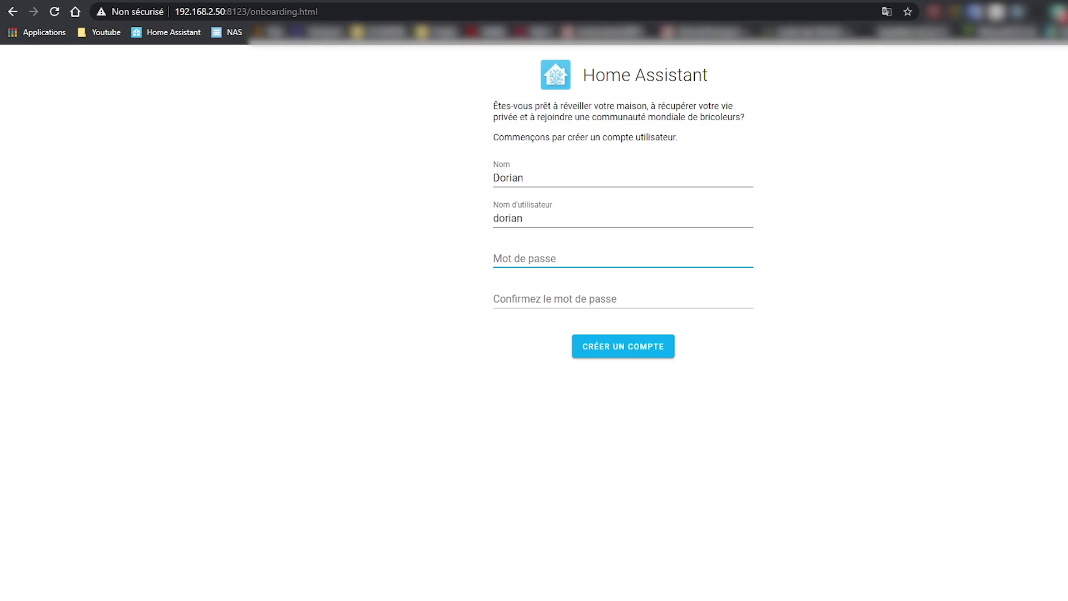
left_click(618, 351)
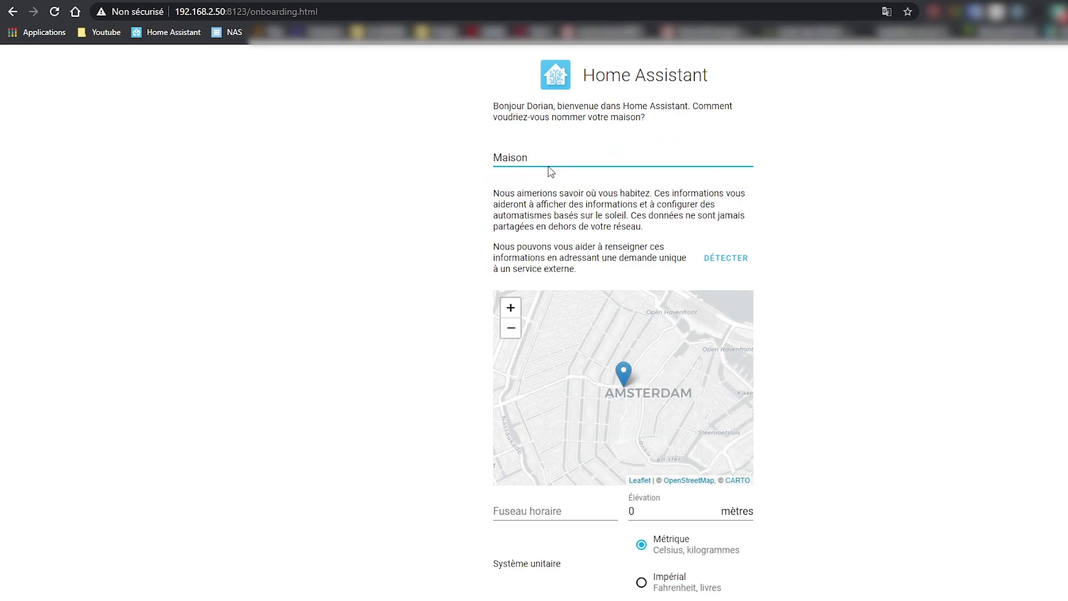
Place the home location marker in northern France on the onboarding map.
left_click(827, 215)
scroll(655, 370, "down", 10)
scroll(601, 386, "up", 2)
scroll(579, 374, "down", 2)
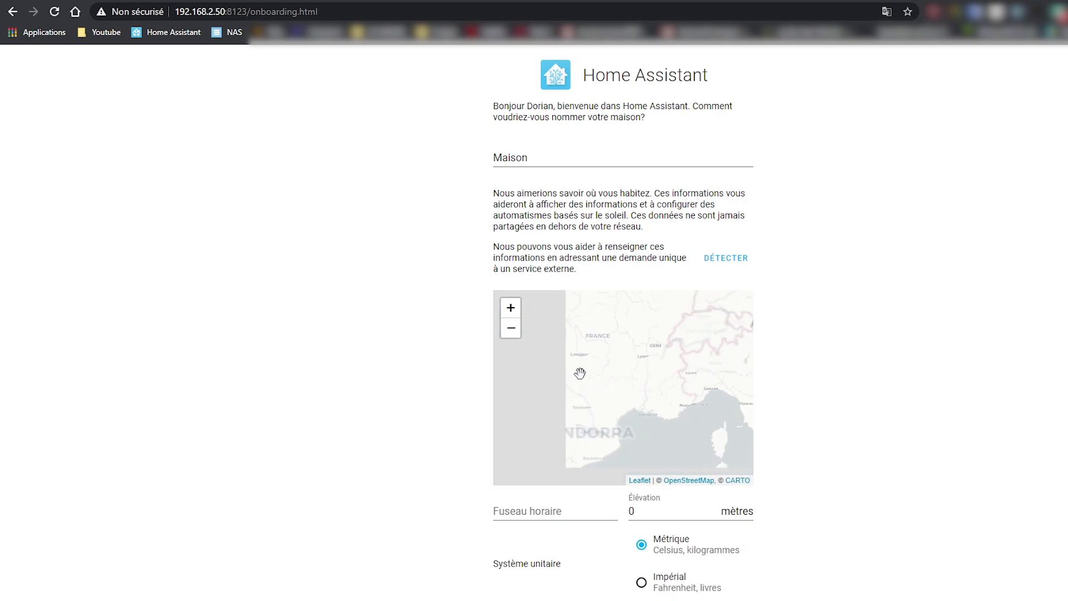
left_click_drag(571, 337, 620, 359)
left_click(617, 365)
left_click(633, 359)
left_click(624, 352)
left_click(629, 356)
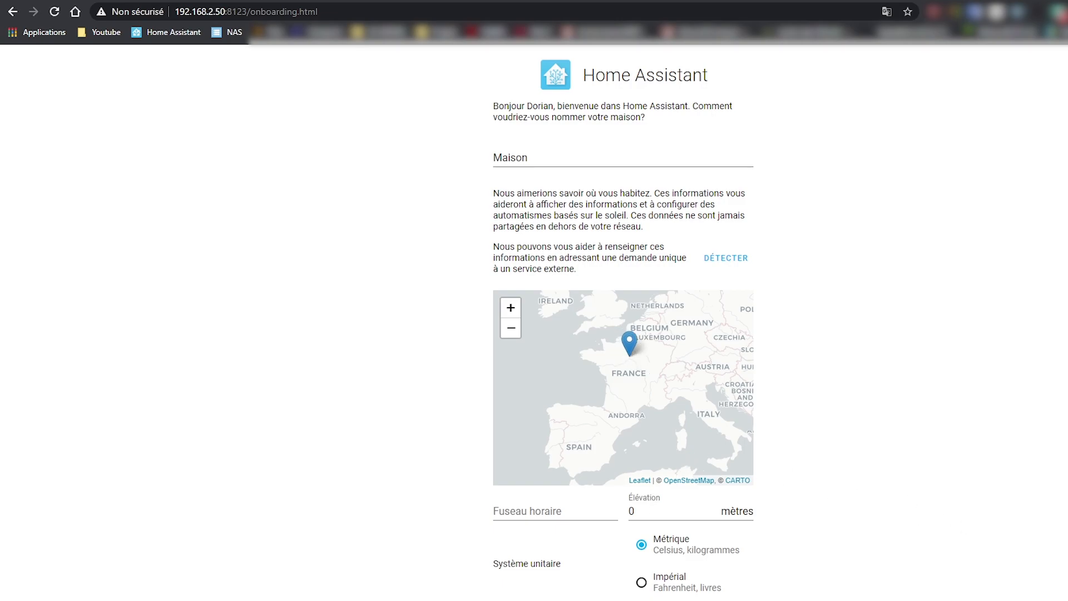
Accept the home settings, finish onboarding without adding any integration, and show the dashboard in full screen.
left_click(733, 598)
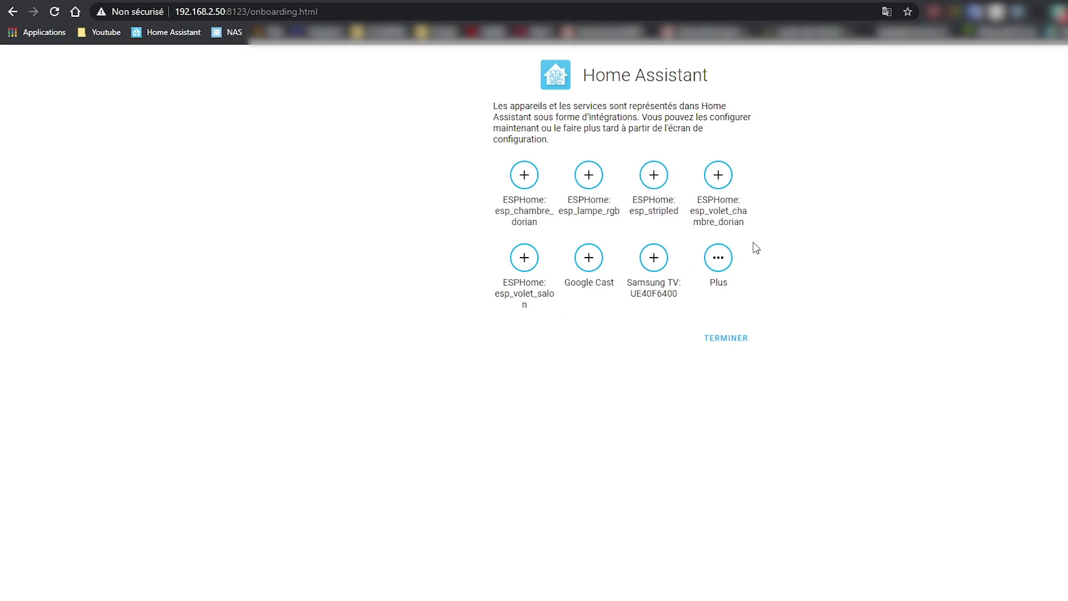
left_click(721, 338)
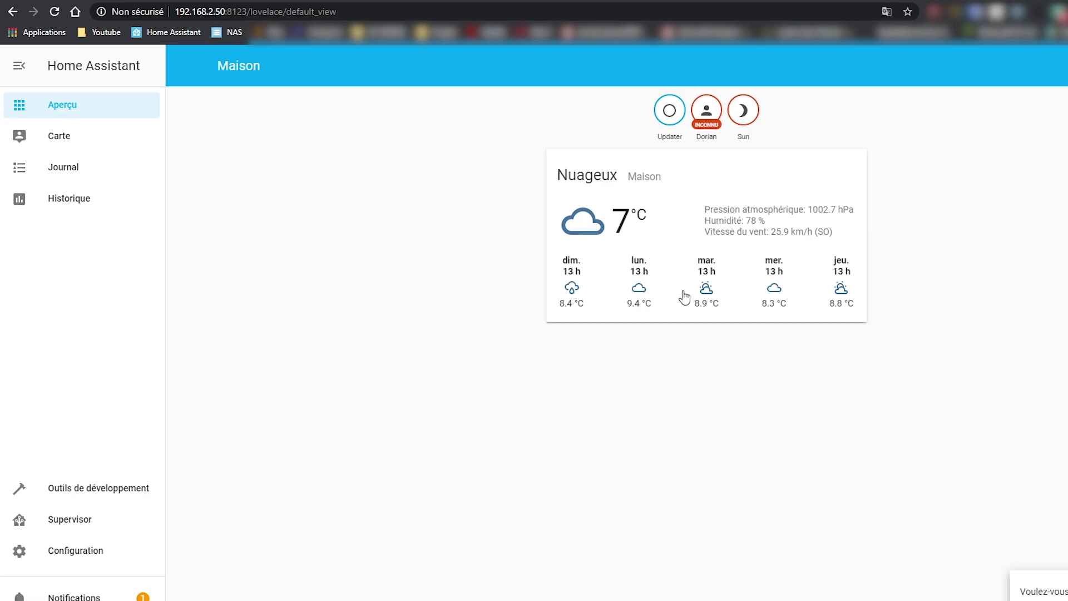
key("F11")
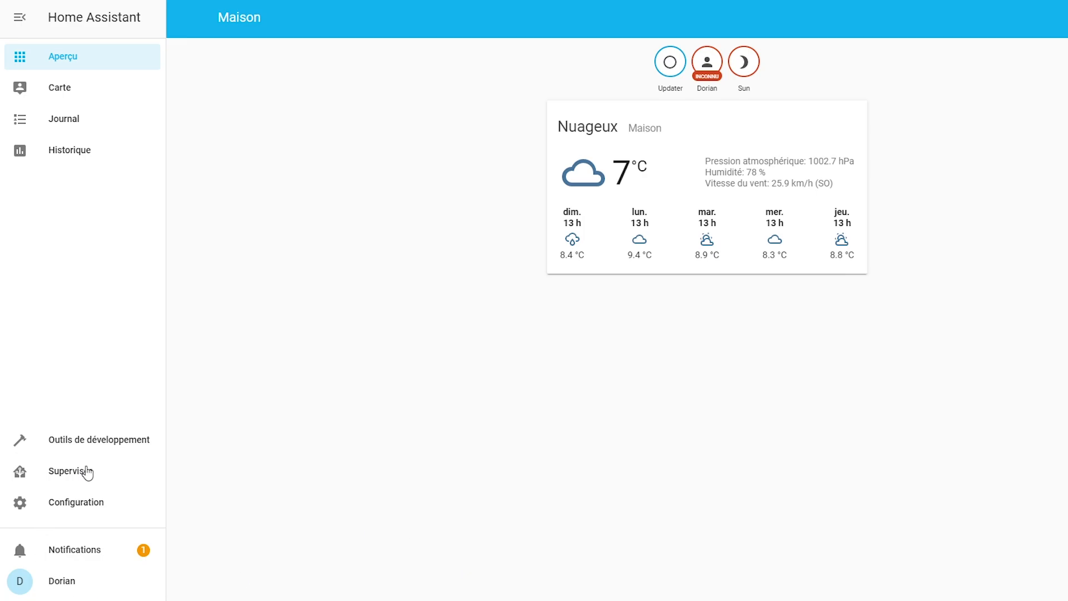
Install the official File editor add-on from the Supervisor's add-on store.
left_click(91, 447)
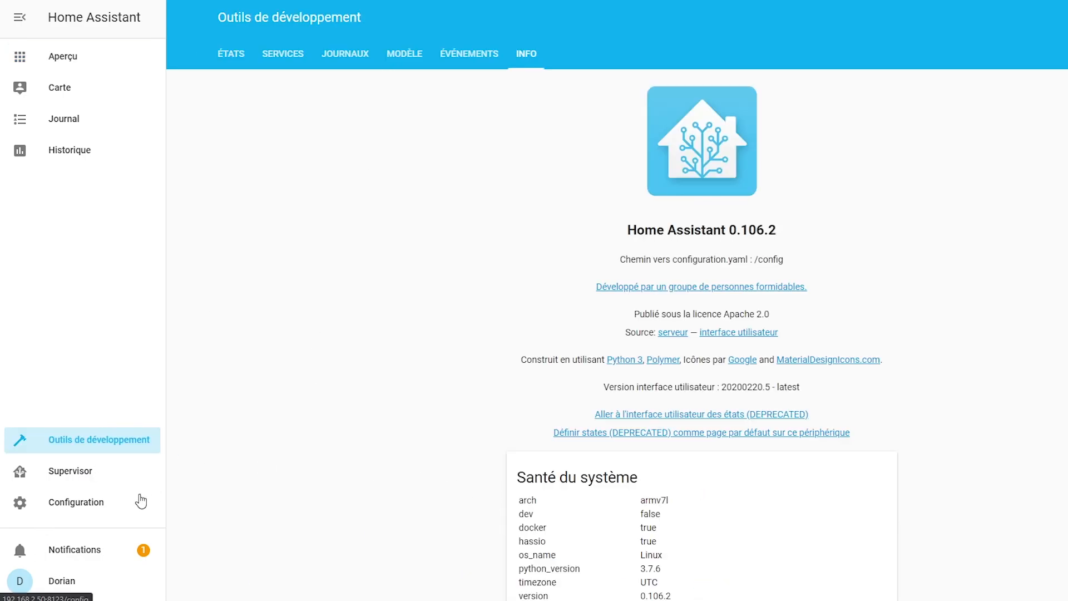
left_click(99, 481)
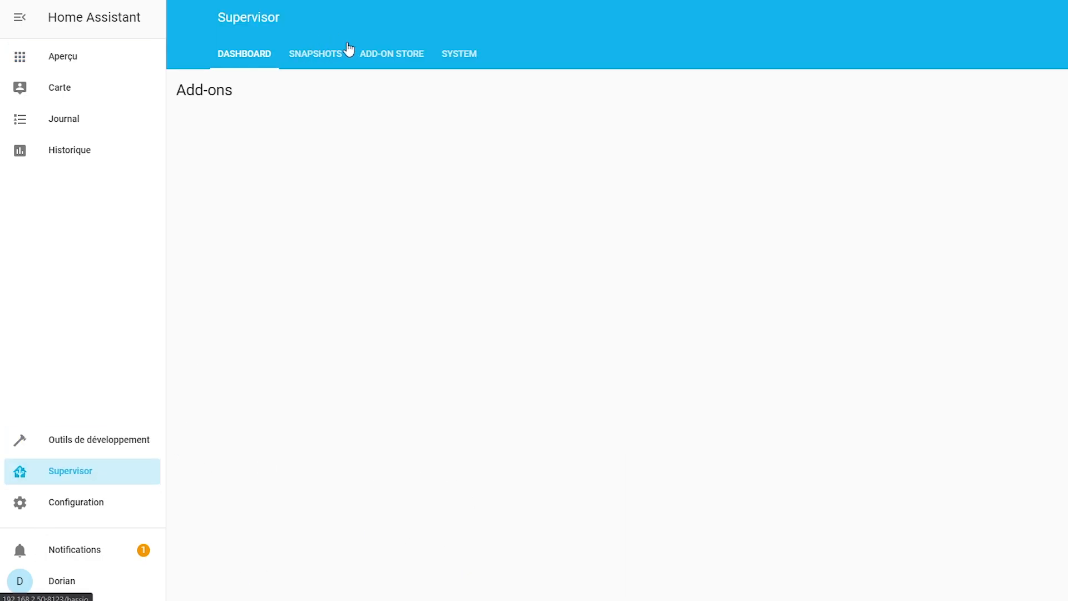
left_click(389, 59)
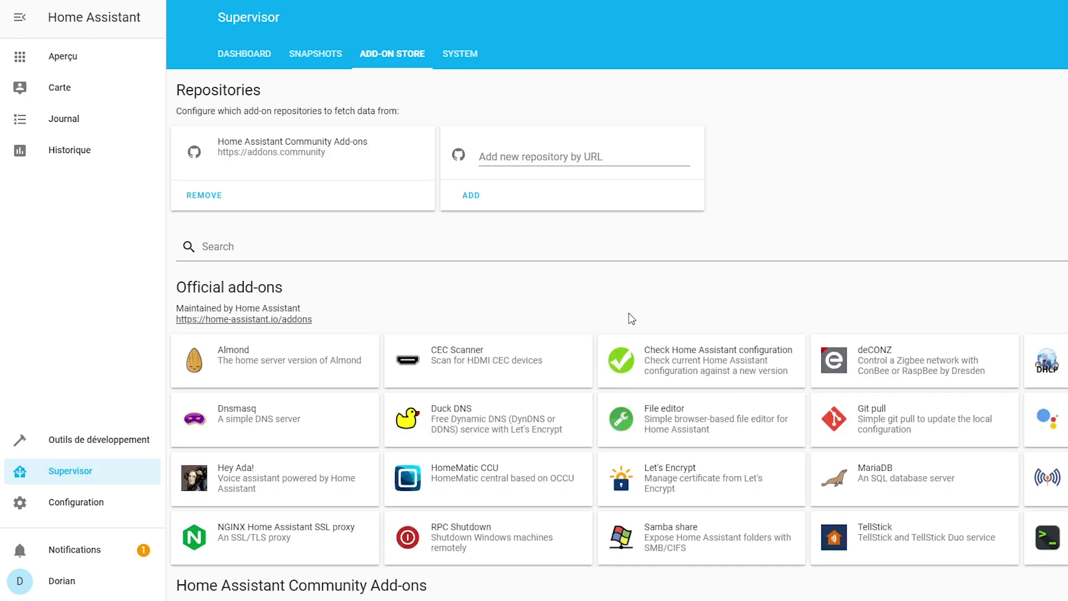
left_click(663, 422)
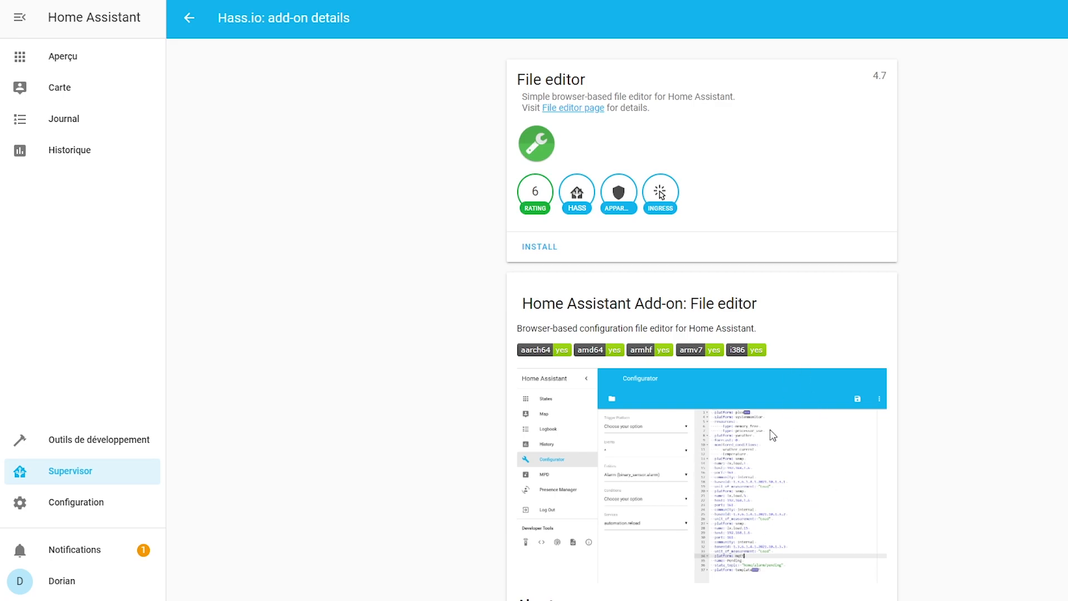
left_click(546, 245)
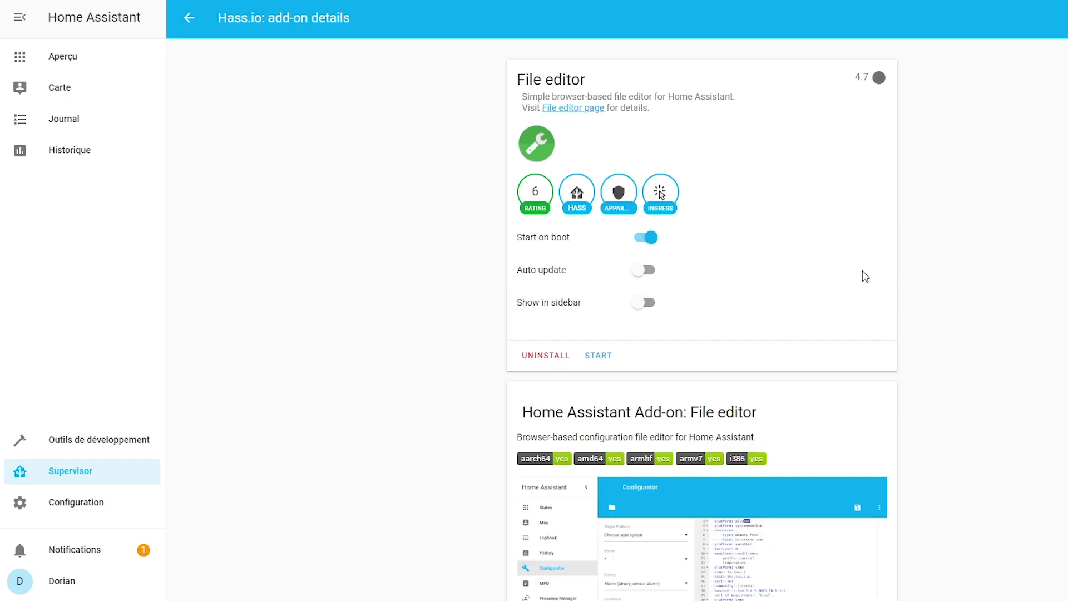
Enable automatic updates and sidebar display for the File editor add-on.
left_click(640, 270)
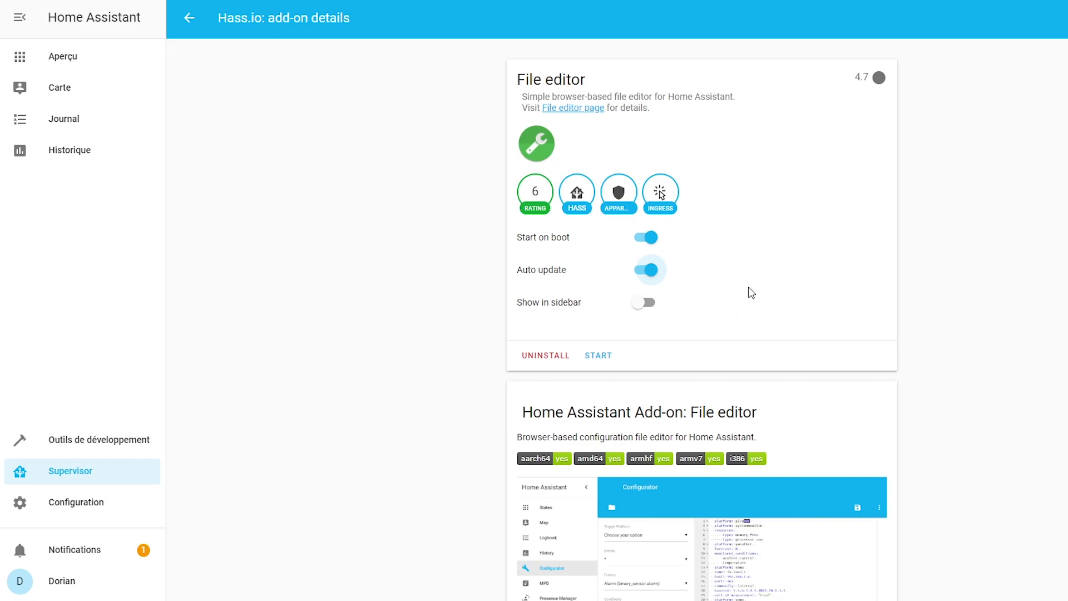
left_click(651, 314)
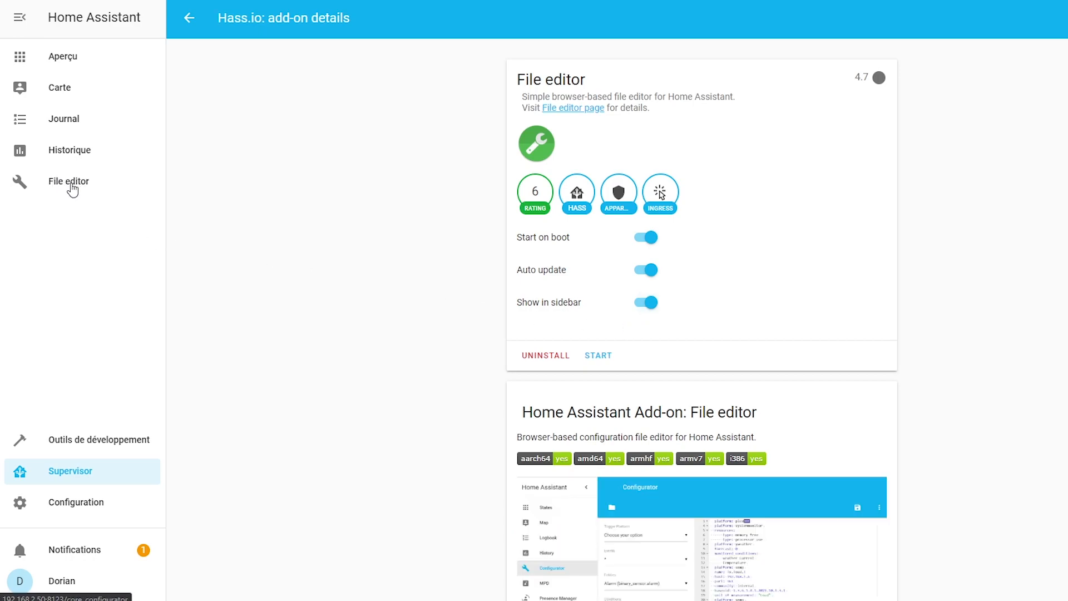
Start the File editor add-on and open configuration.yaml from the config folder in it.
left_click(588, 355)
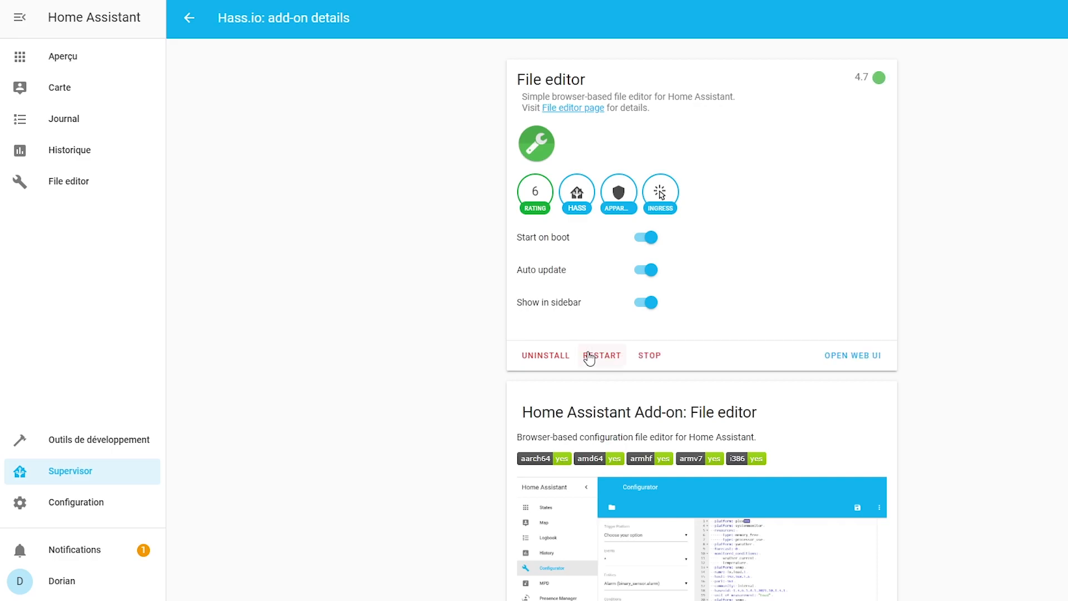
left_click(40, 185)
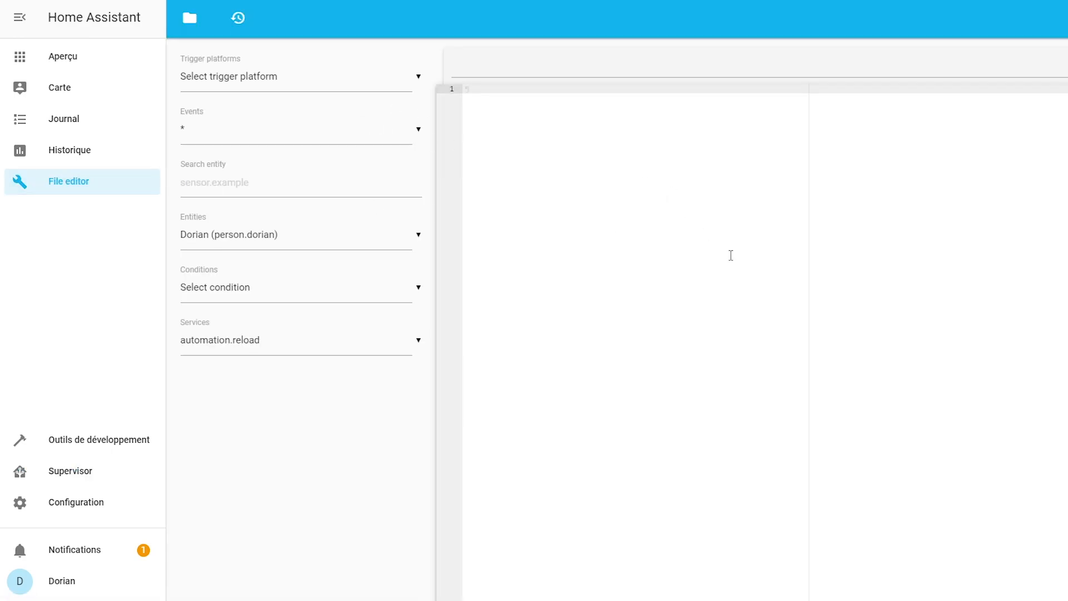
left_click(190, 18)
left_click(243, 191)
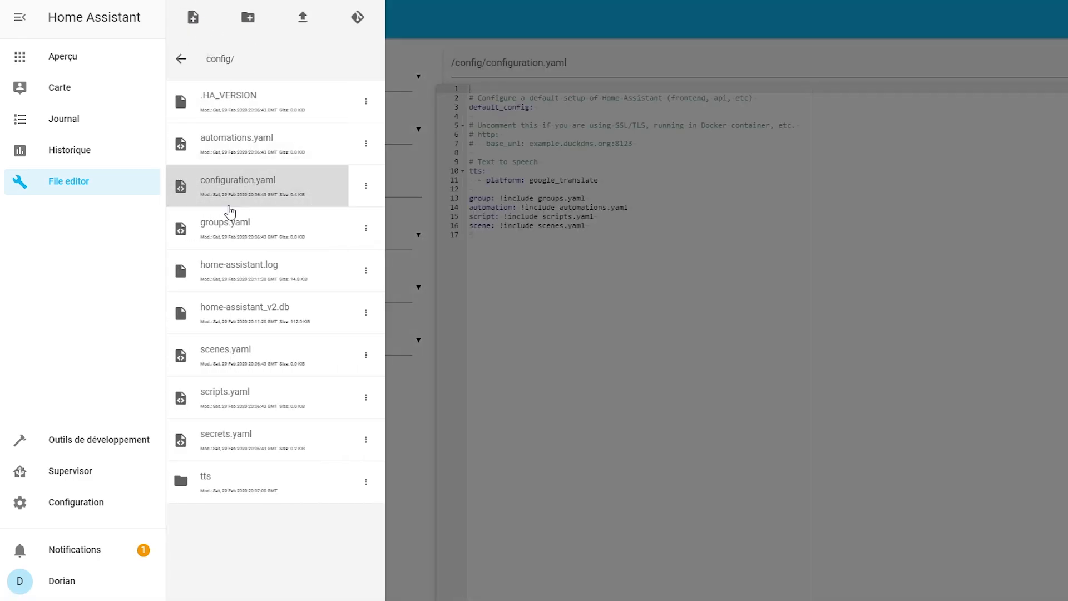
left_click(617, 234)
left_click(598, 298)
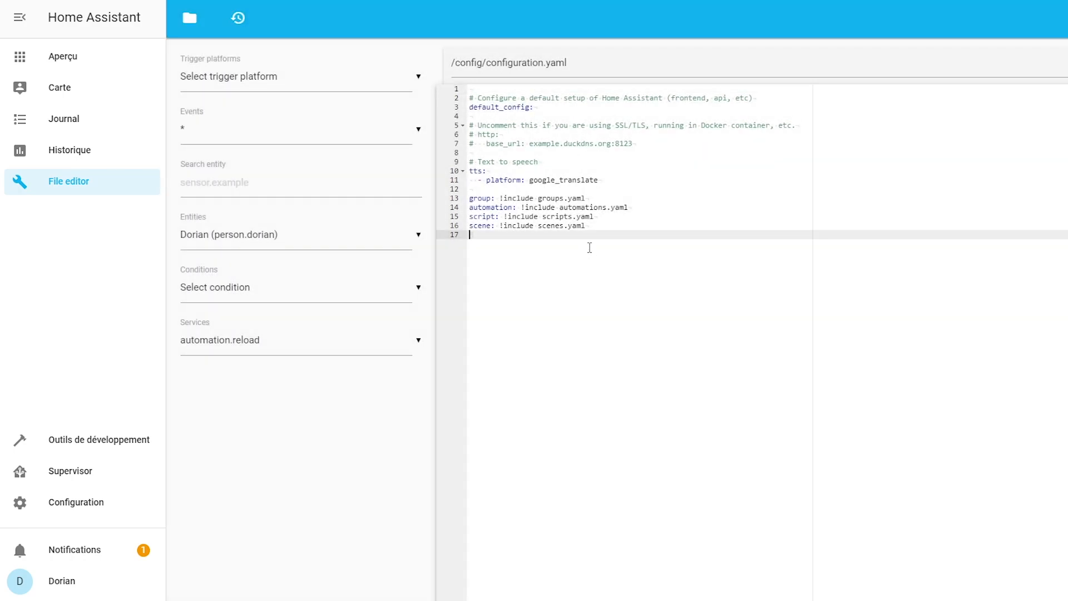
Install the Duck DNS add-on from the Supervisor's add-on store.
left_click(83, 476)
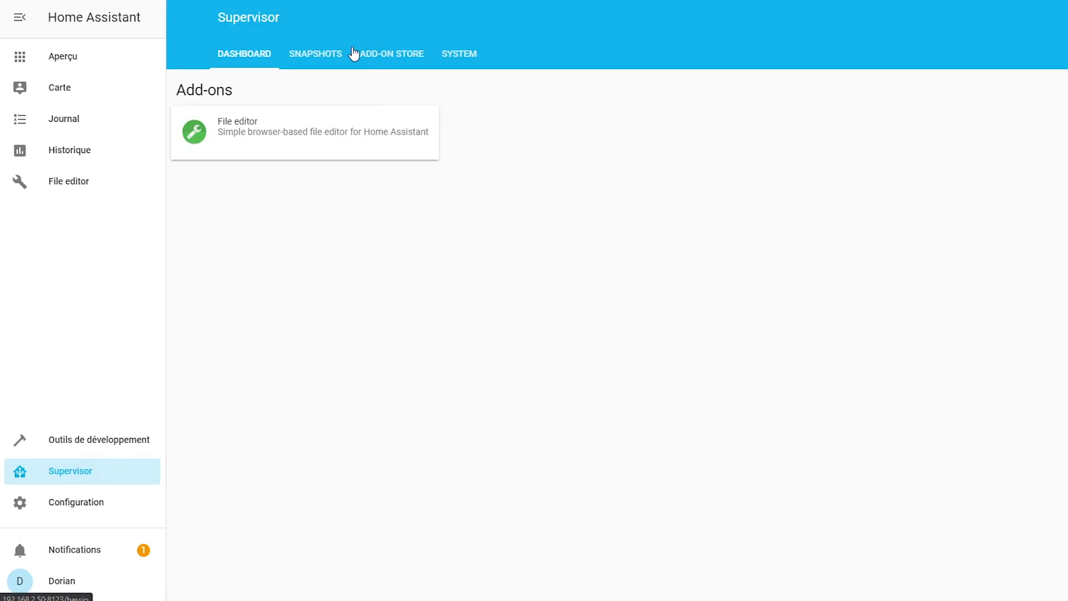
left_click(376, 53)
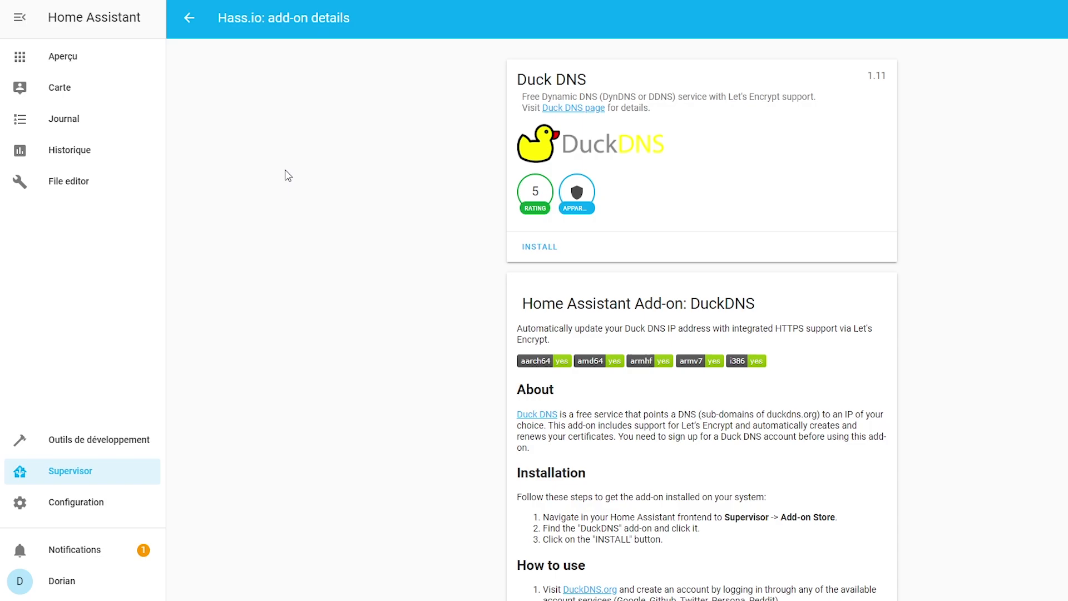
left_click(552, 259)
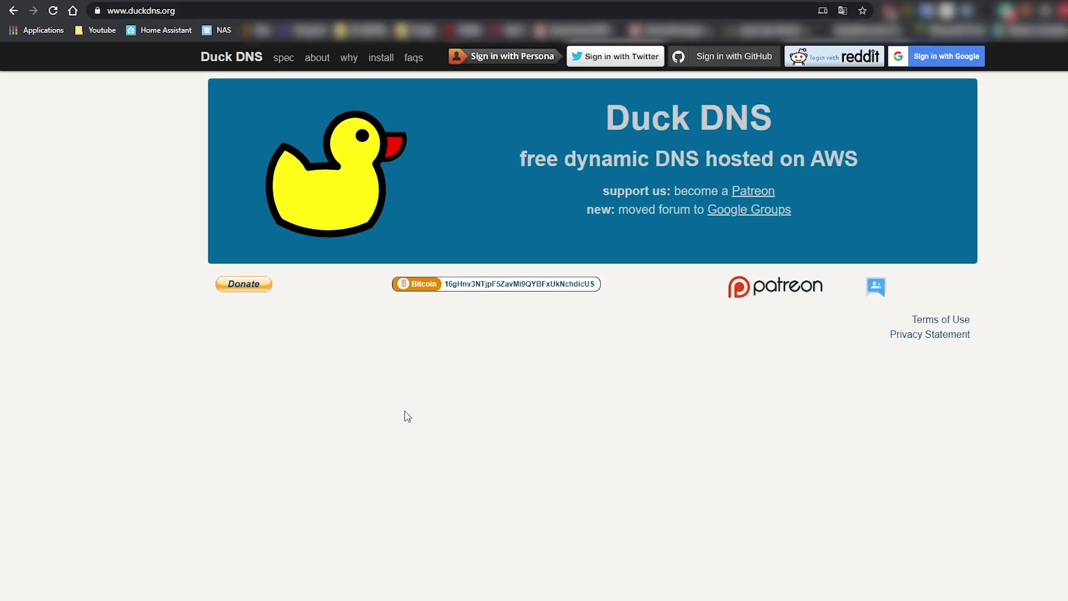
On duckdns.org, add the domain hassiogammatroniques to the account signed in with Google, and copy the account token.
left_click(924, 57)
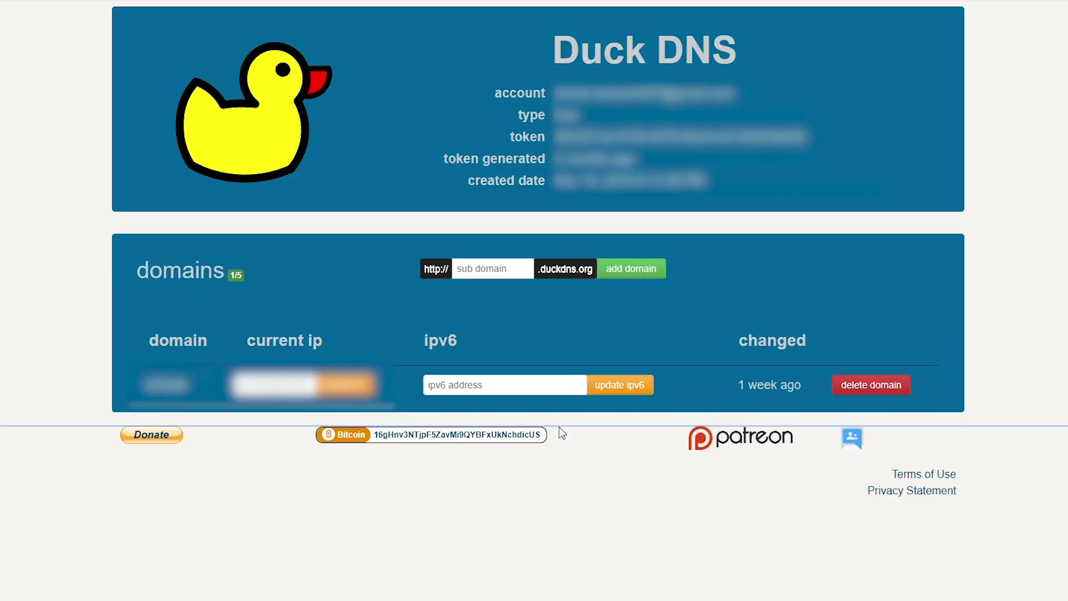
left_click(489, 270)
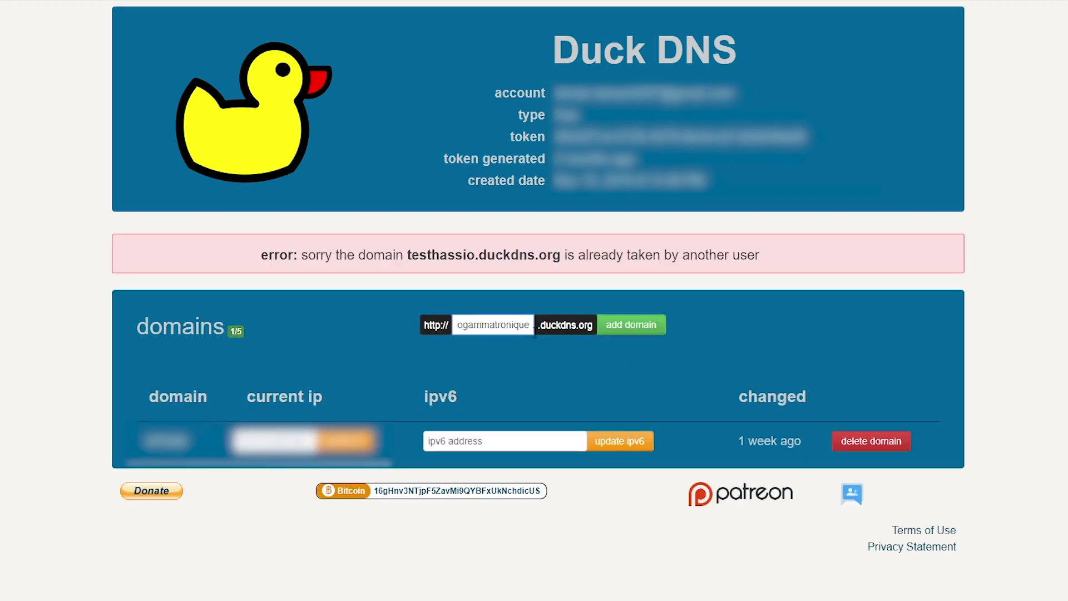
left_click(631, 331)
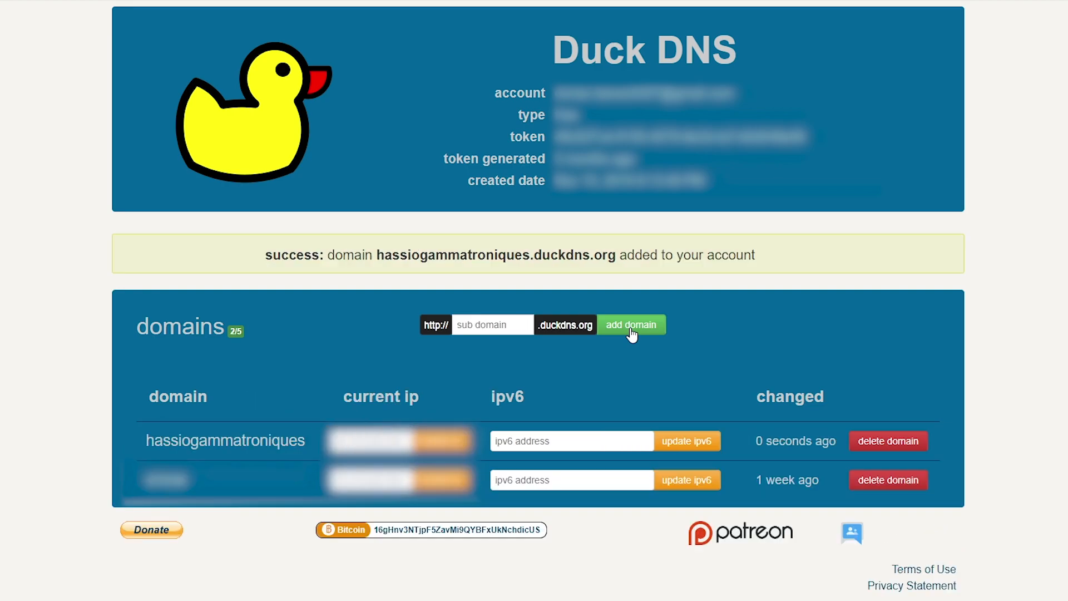
left_click_drag(131, 445, 305, 443)
left_click(626, 401)
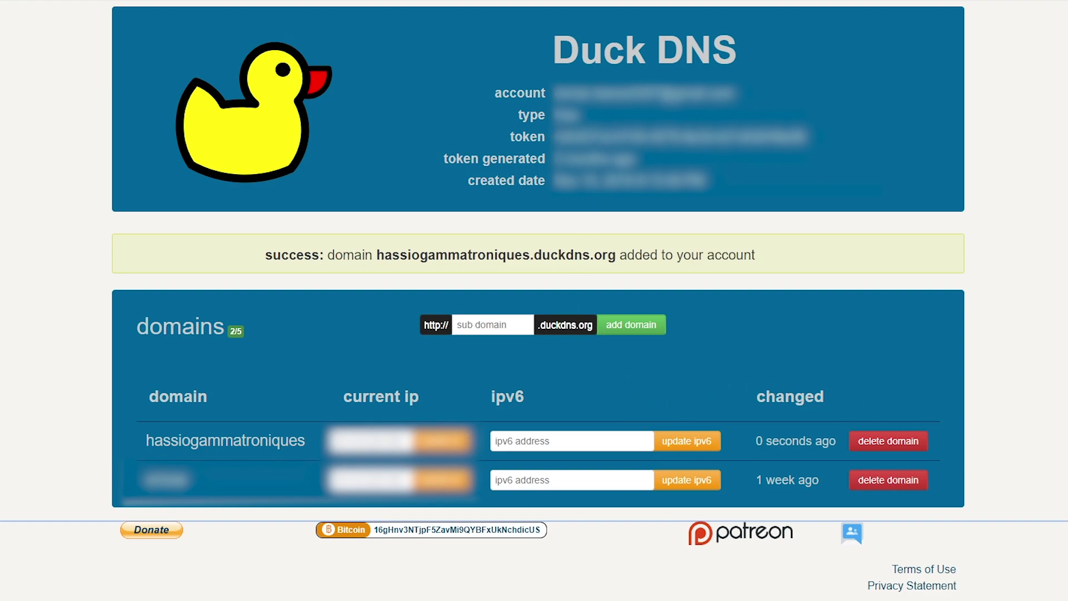
left_click_drag(553, 137, 814, 119)
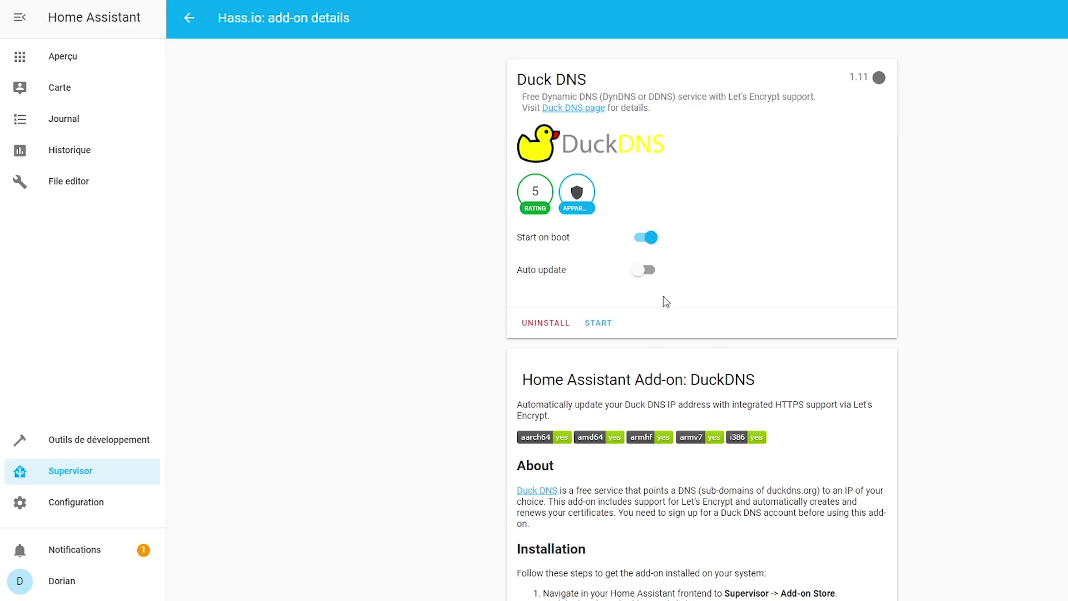
Enable automatic updates for the Duck DNS add-on and set accept_terms to true in its configuration.
left_click(639, 270)
scroll(660, 366, "down", 15)
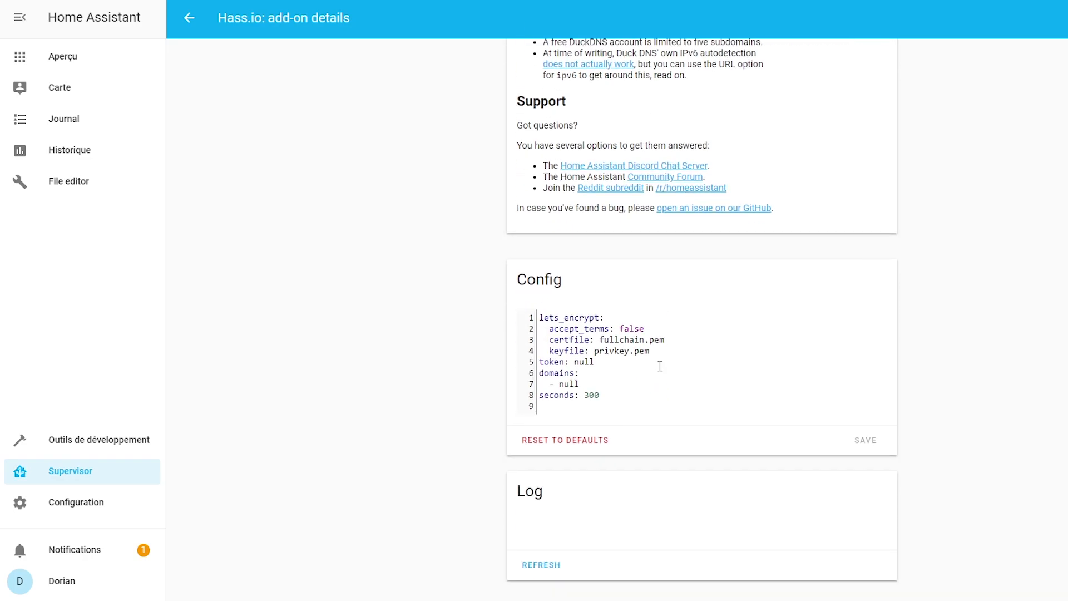
left_click_drag(658, 331, 621, 328)
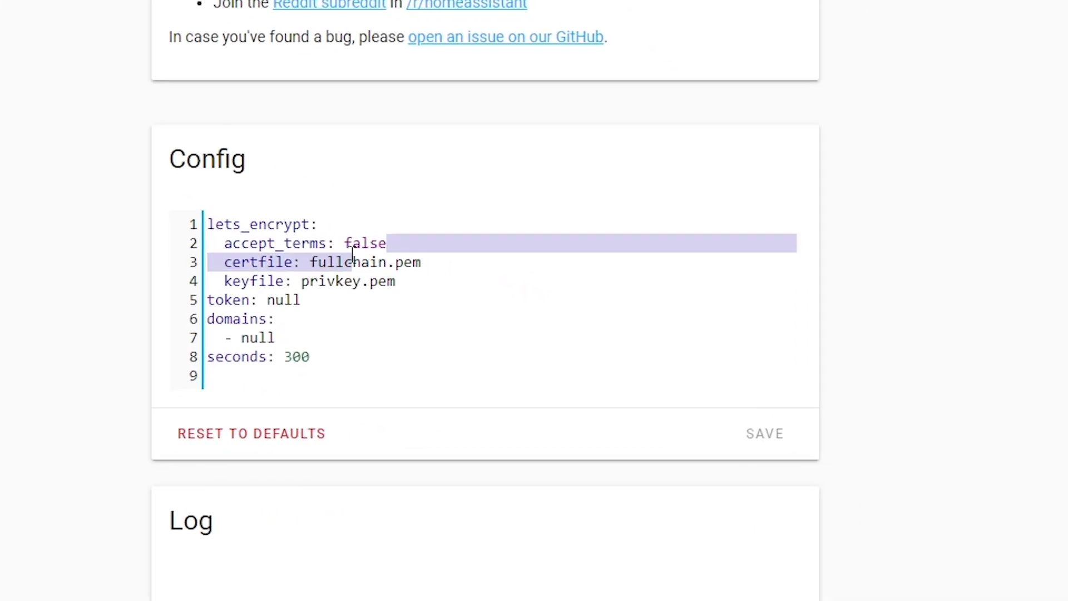
type("true")
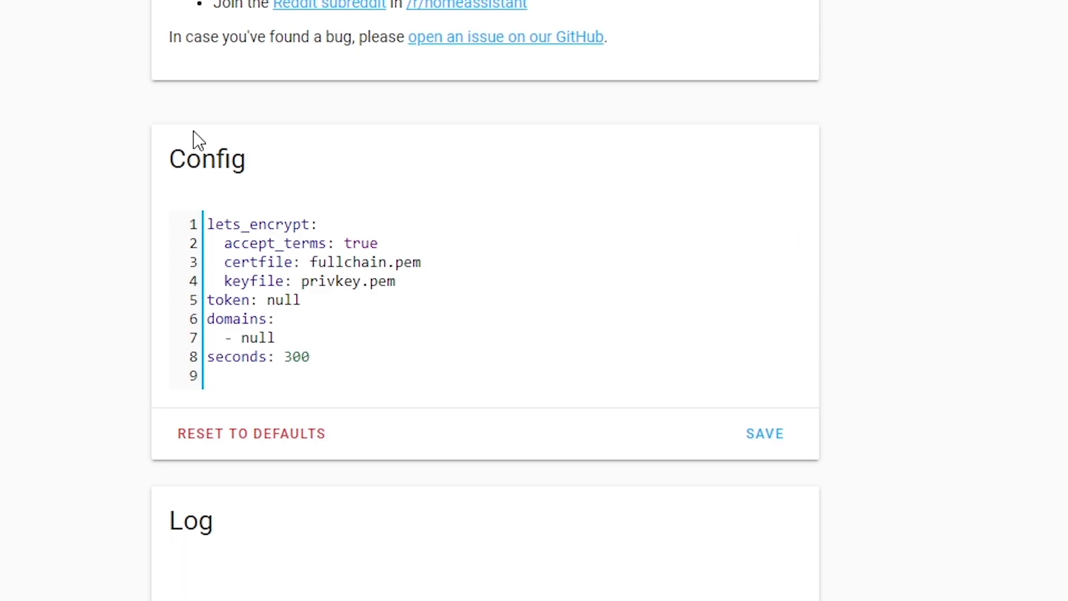
left_click(473, 374)
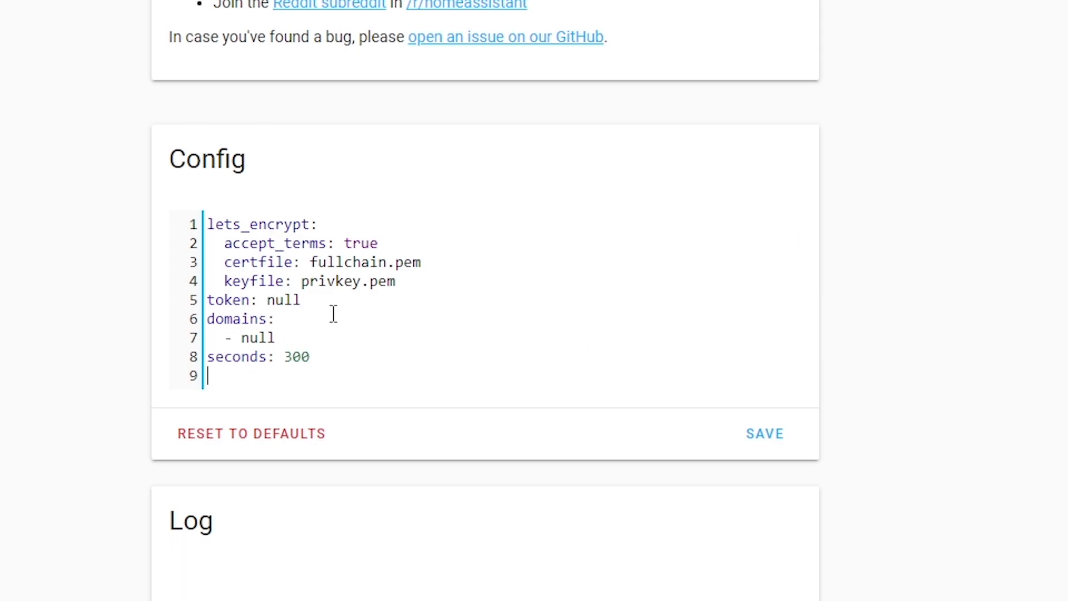
Replace the null token value in the Duck DNS configuration with the copied account token in double quotes.
left_click(268, 302)
left_click_drag(267, 302, 322, 301)
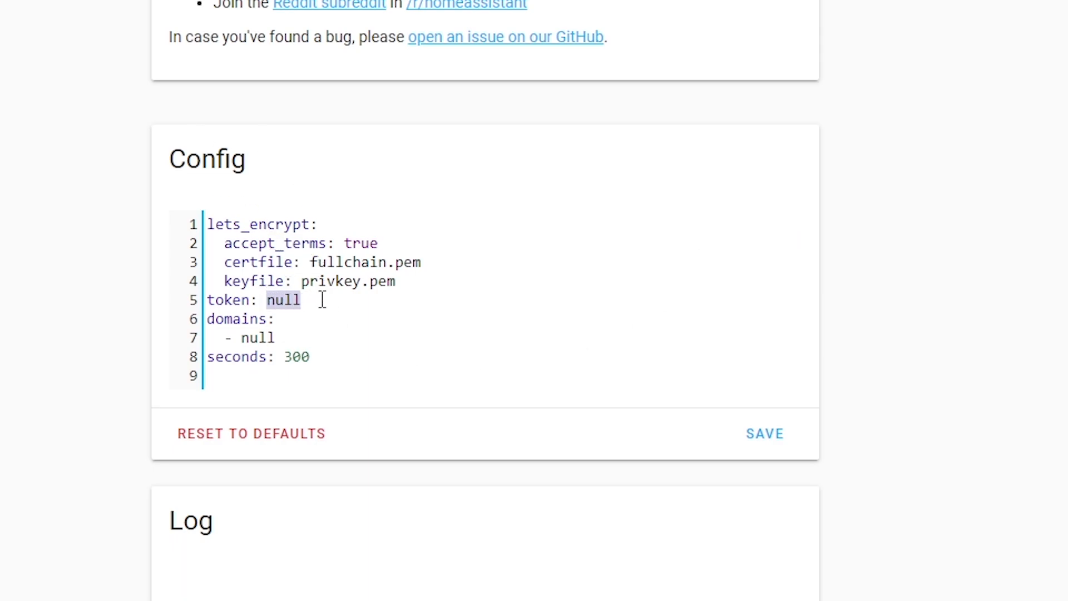
type("\"\"")
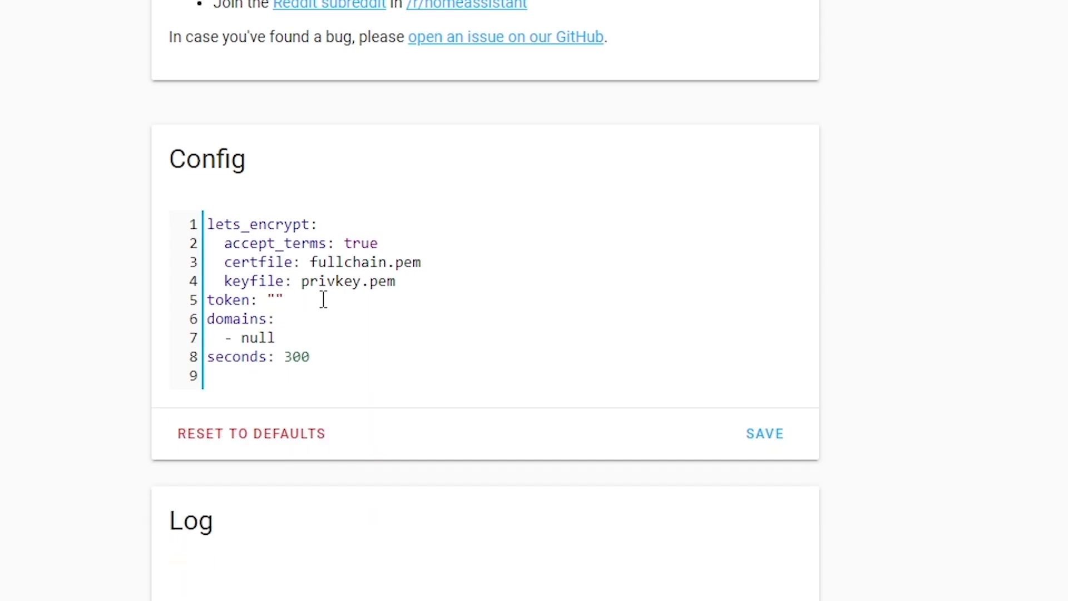
key("ctrl+v")
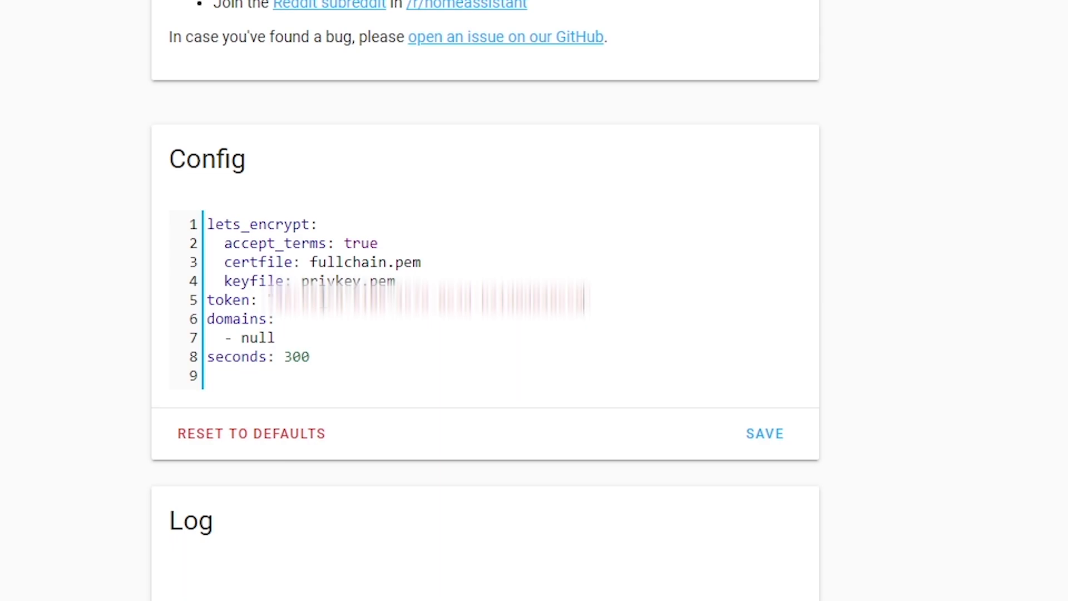
Set the domains entry to "hassiogammatroniques.duckdns.org" and save the Duck DNS configuration.
left_click_drag(240, 337, 290, 338)
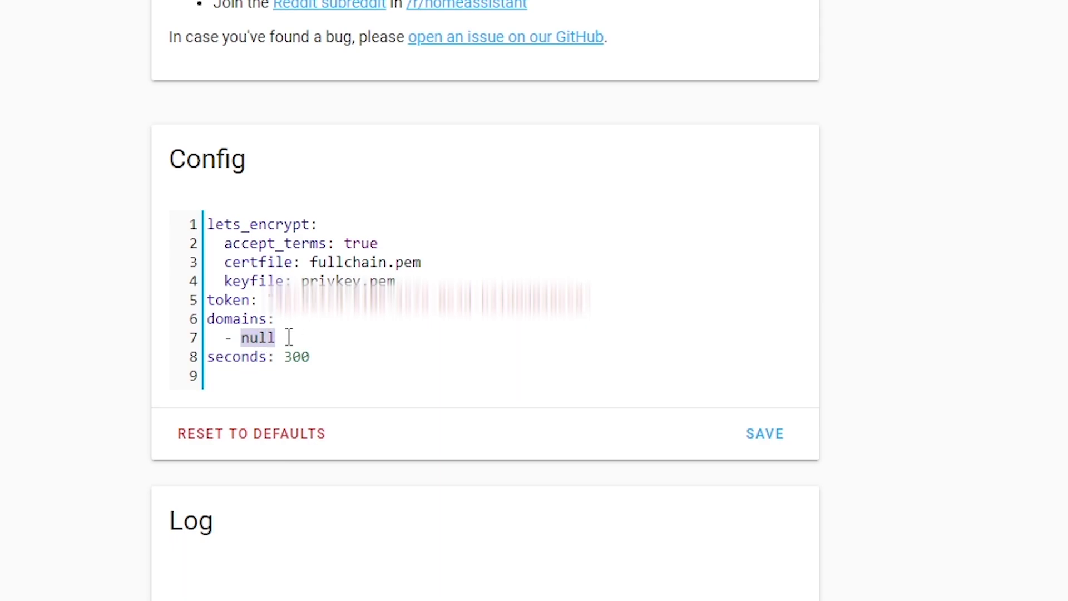
key("BackSpace")
type("\"\"")
key("Left")
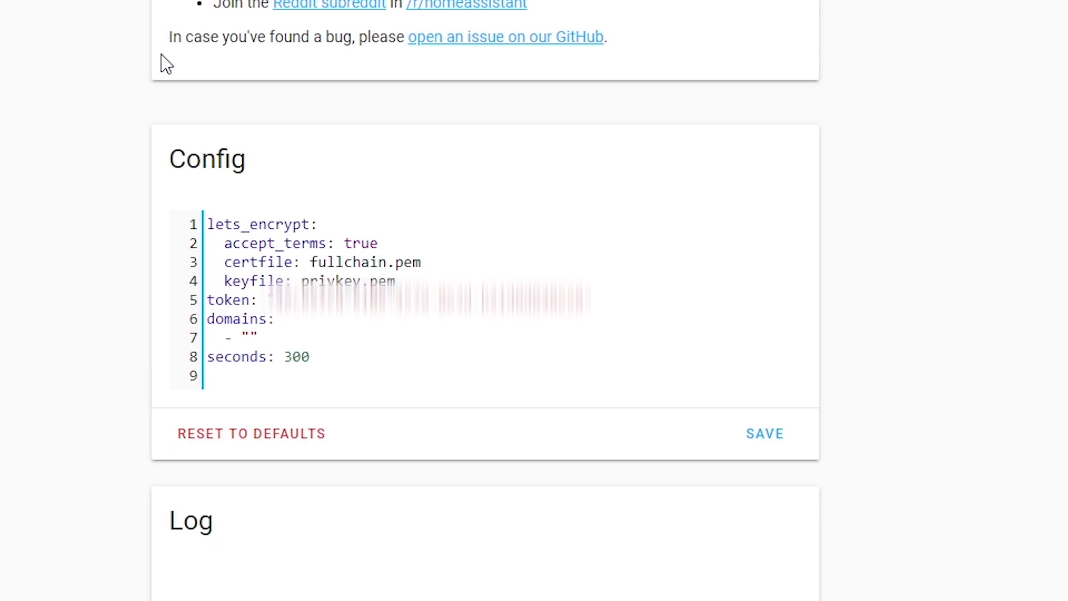
type("hassiogammatroniques")
type(".duck")
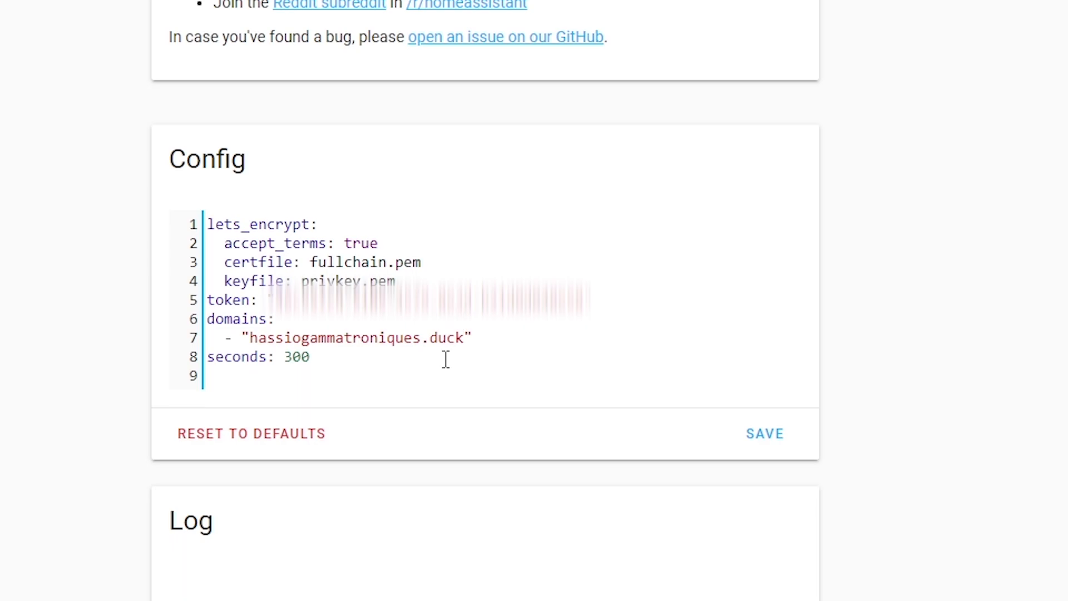
type("dns.org")
left_click(769, 448)
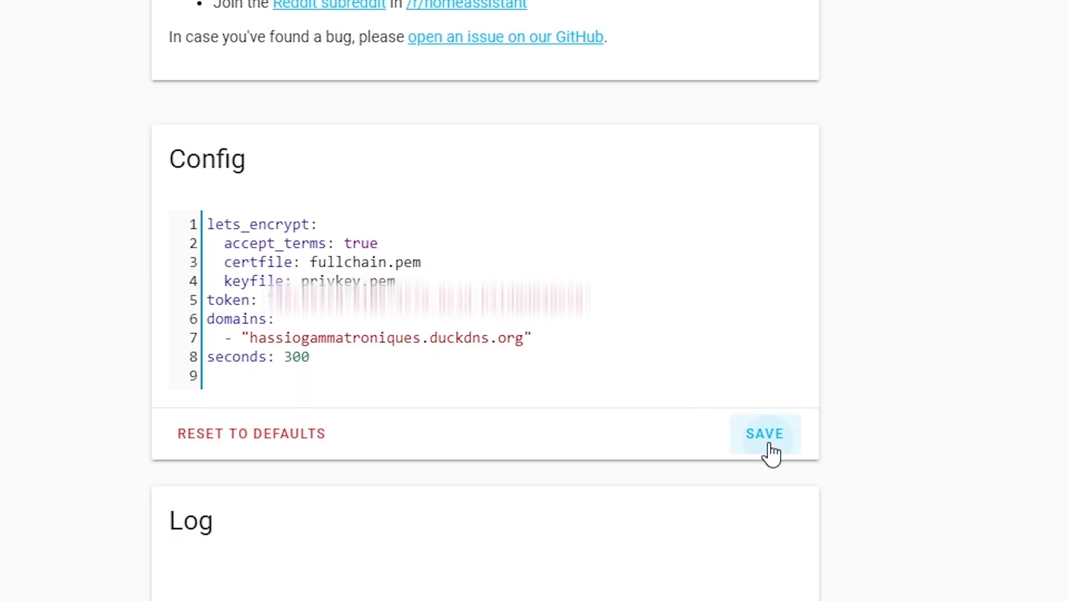
left_click(313, 365)
left_click_drag(304, 358, 199, 375)
left_click(371, 358)
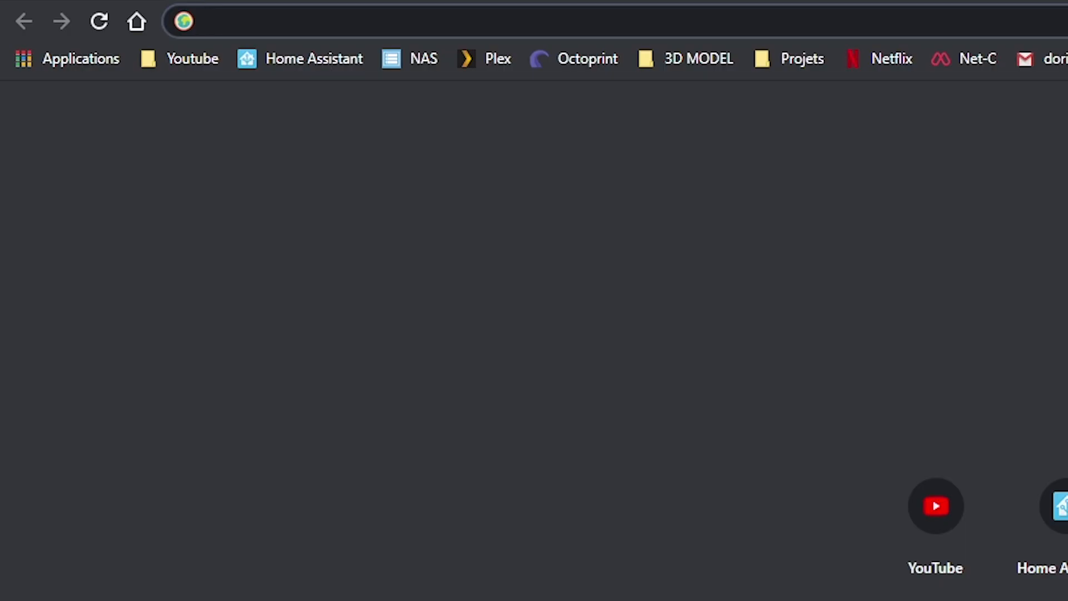
Open the SFR router's administration page at 192.168.1.1 in the browser and go to the IPv4 NAT settings.
type("192.168.")
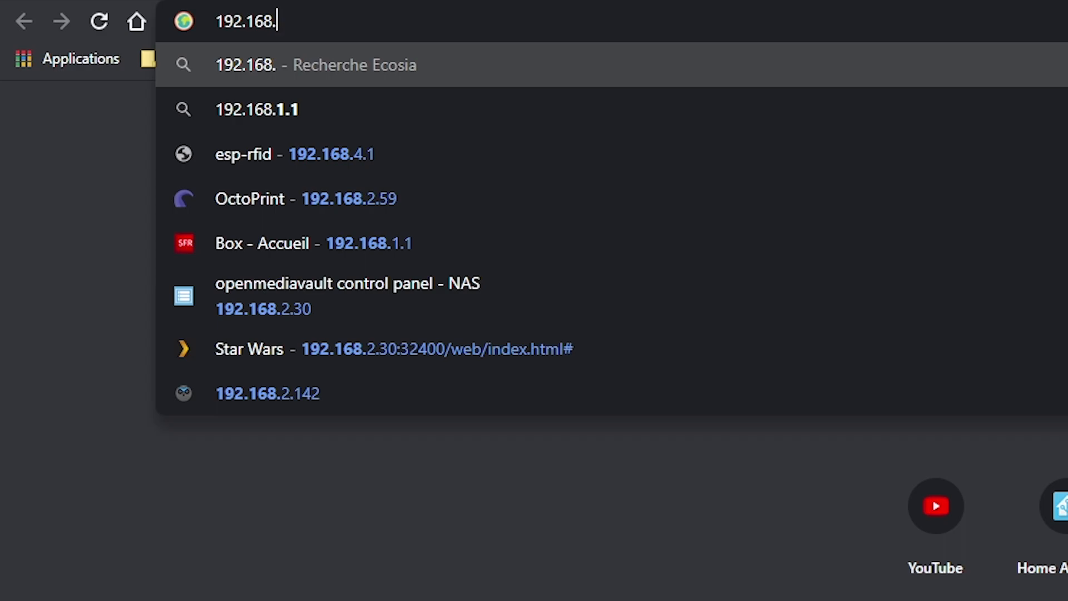
type("1.")
key("Return")
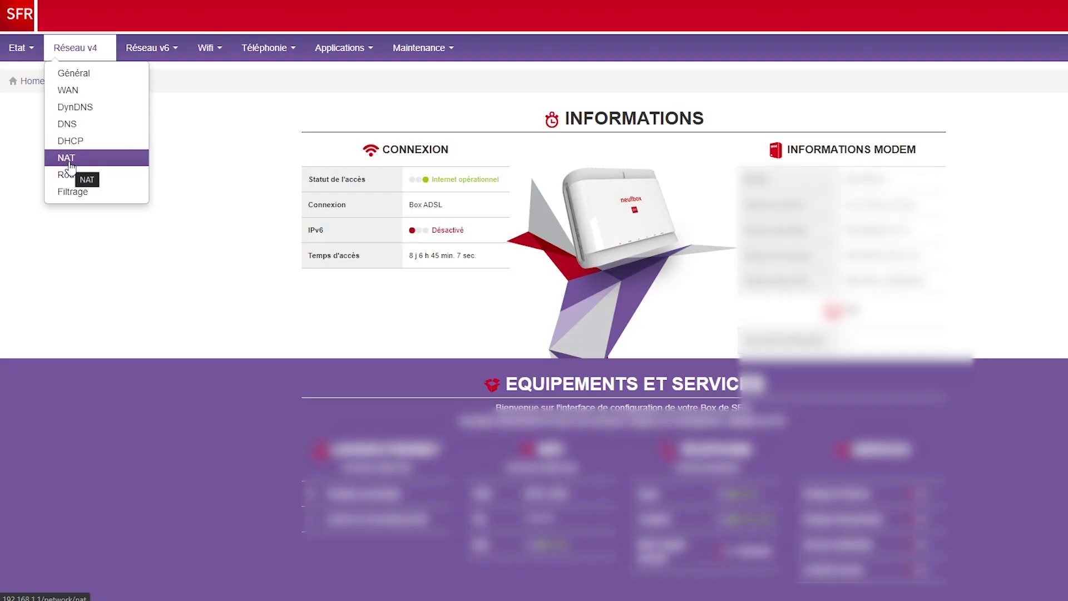
left_click(69, 162)
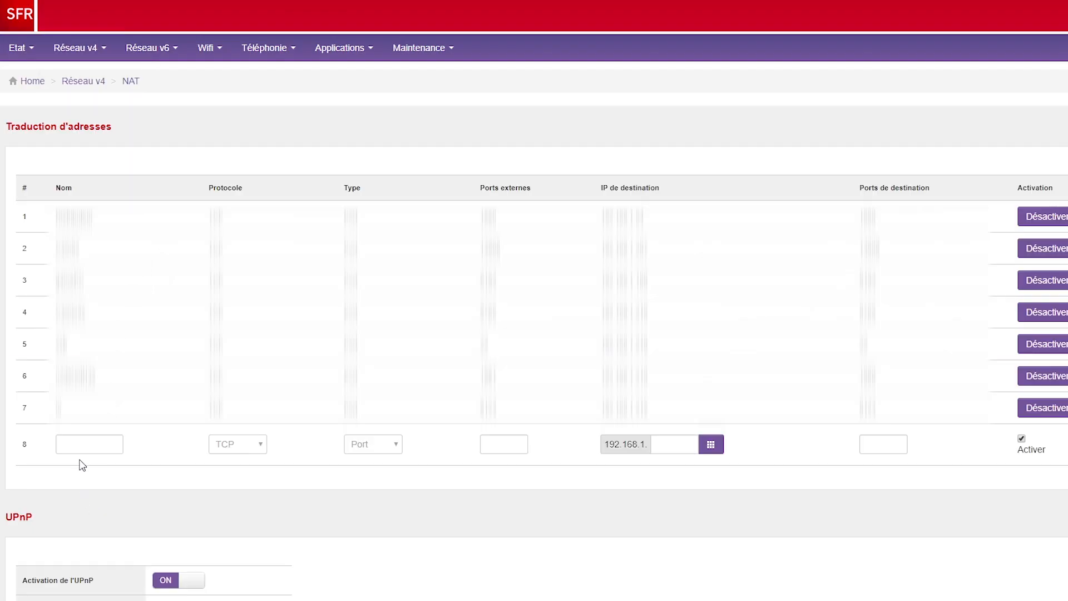
Fill in a new TCP port-forwarding rule named hassioTest with external port 8123 and destination port 8123, and begin its destination IP.
left_click(85, 448)
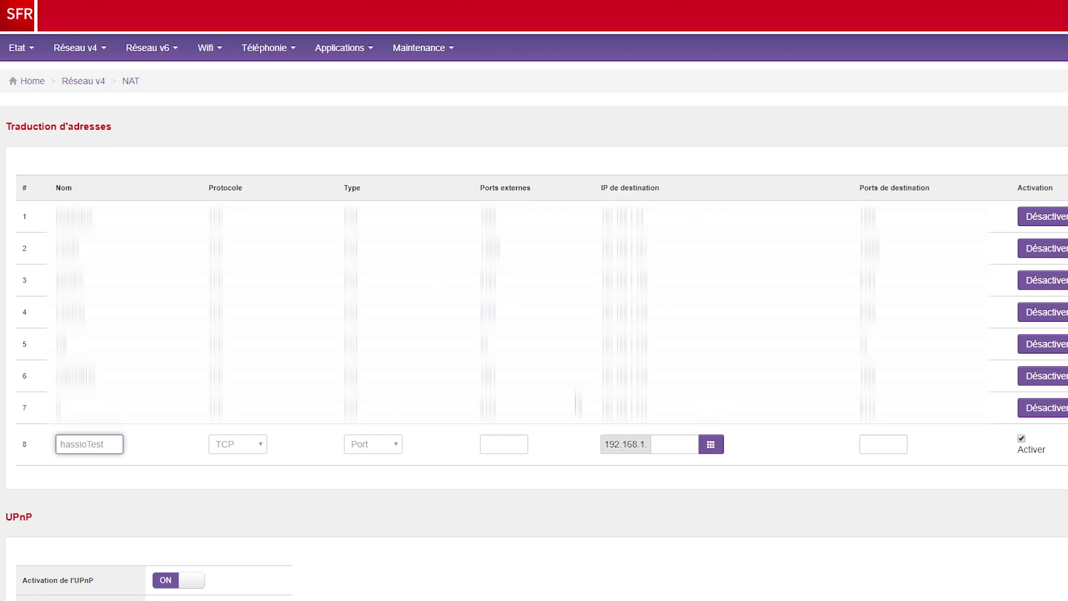
left_click(490, 442)
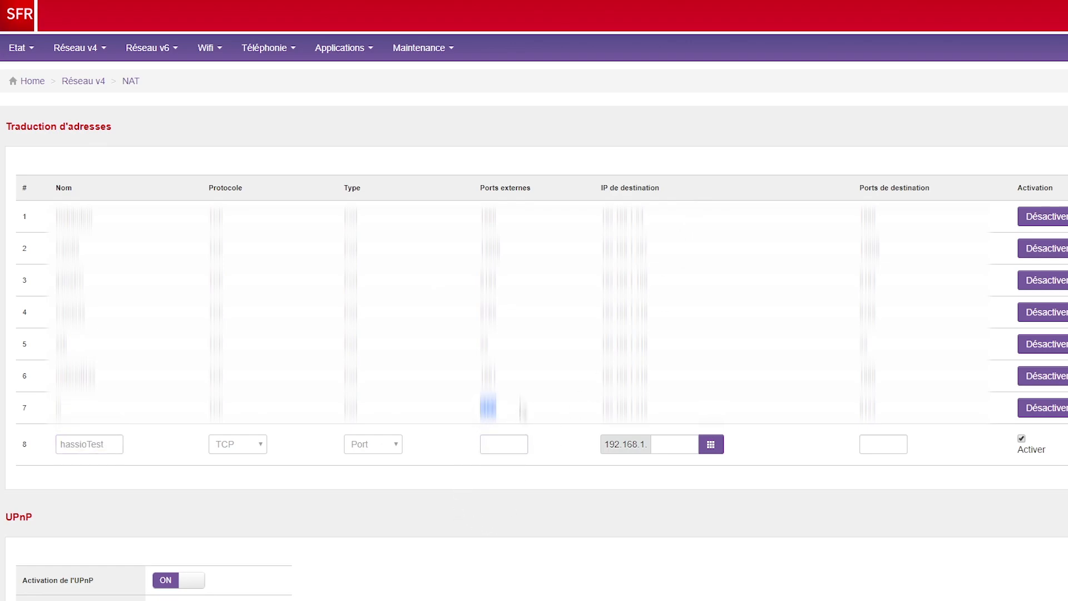
type("8123")
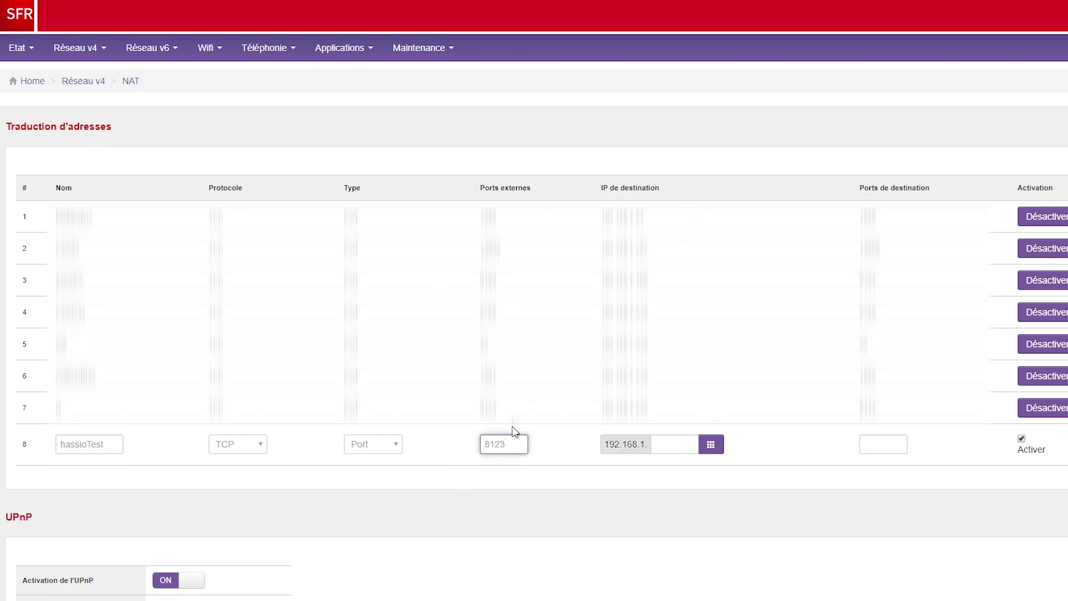
left_click(887, 442)
type("8123")
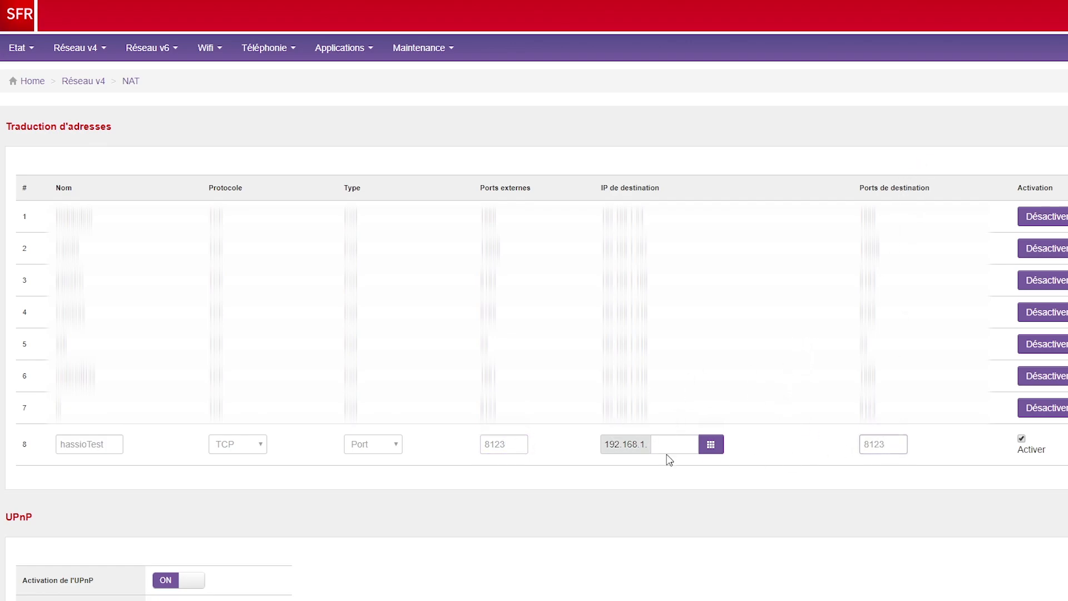
left_click(666, 444)
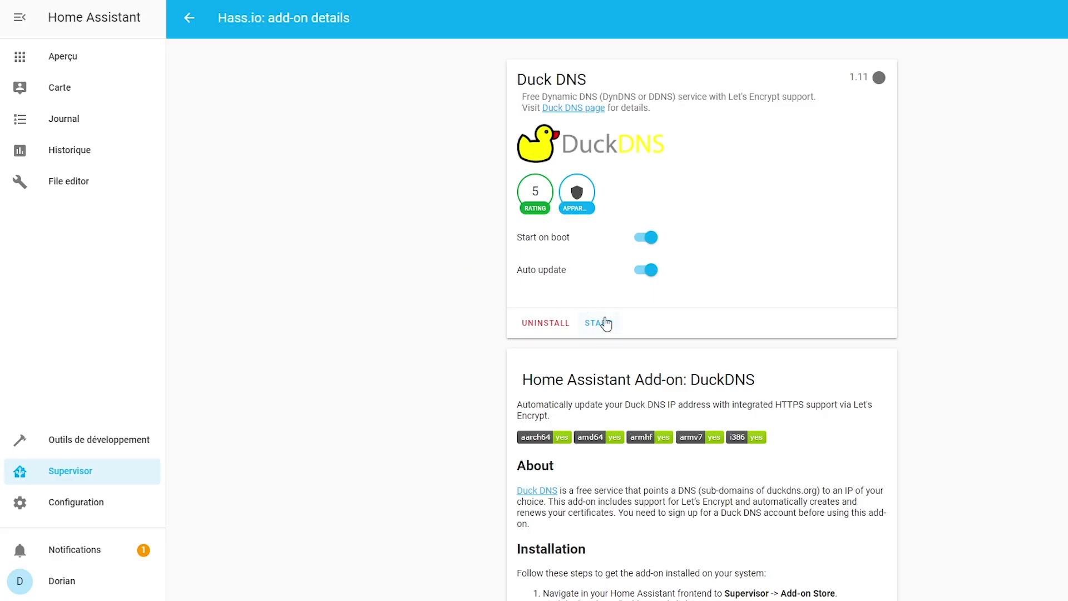
Start the Duck DNS add-on in Home Assistant and uncomment the http and base_url lines in configuration.yaml.
left_click(600, 322)
left_click(47, 186)
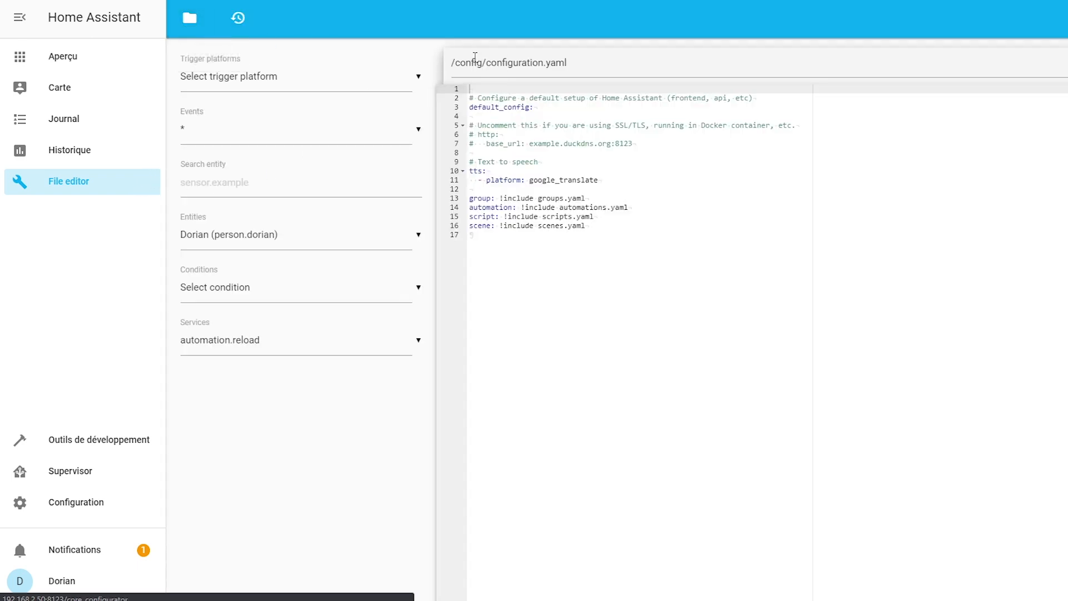
left_click(477, 135)
key("BackSpace")
key("BackSpace")
left_click(475, 143)
key("BackSpace")
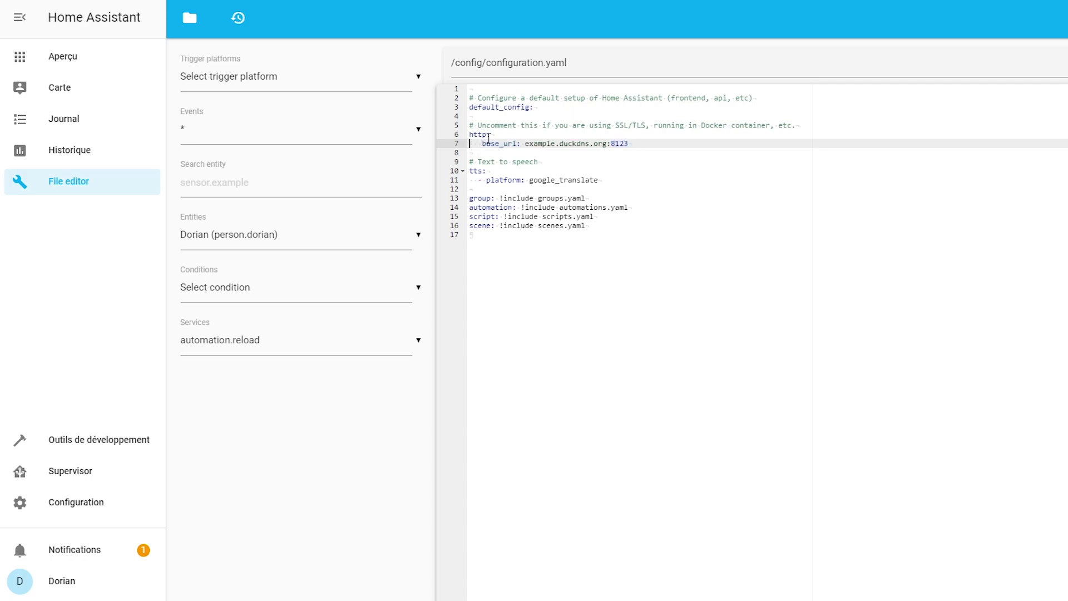
left_click_drag(470, 134, 488, 134)
double_click(534, 144)
type("hassiogammatroniques")
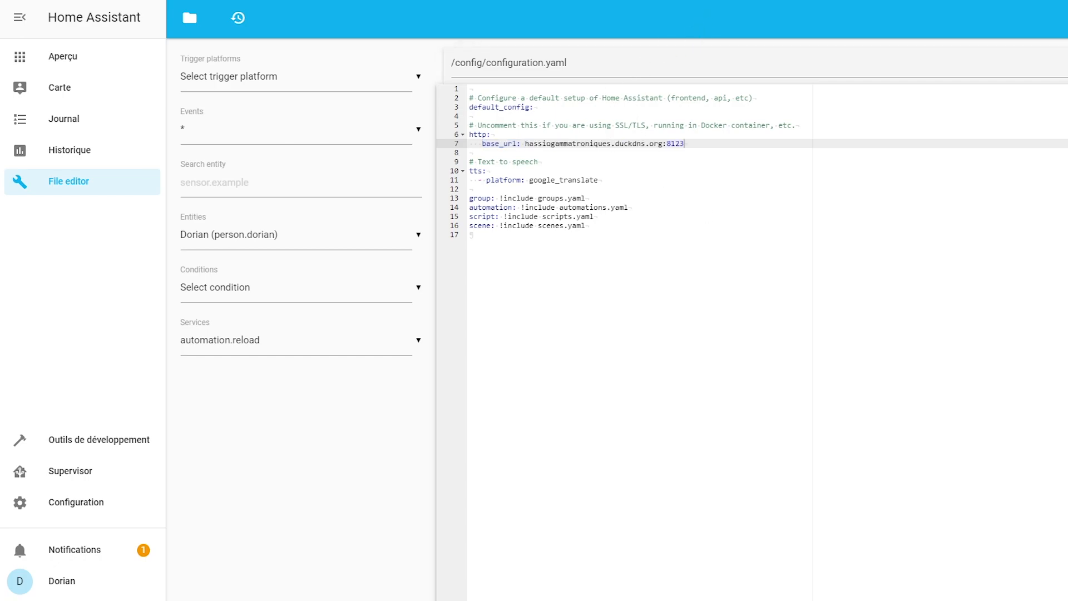
Add ssl_certificate: /ssl/fullchain.pem and ssl_key: /ssl/privkey.pem under http in configuration.yaml, aligned with base_url, and save the file.
type("ssl_certificate: /ssl/fullchain.pem ssl_key: /ssl/privkey.pem")
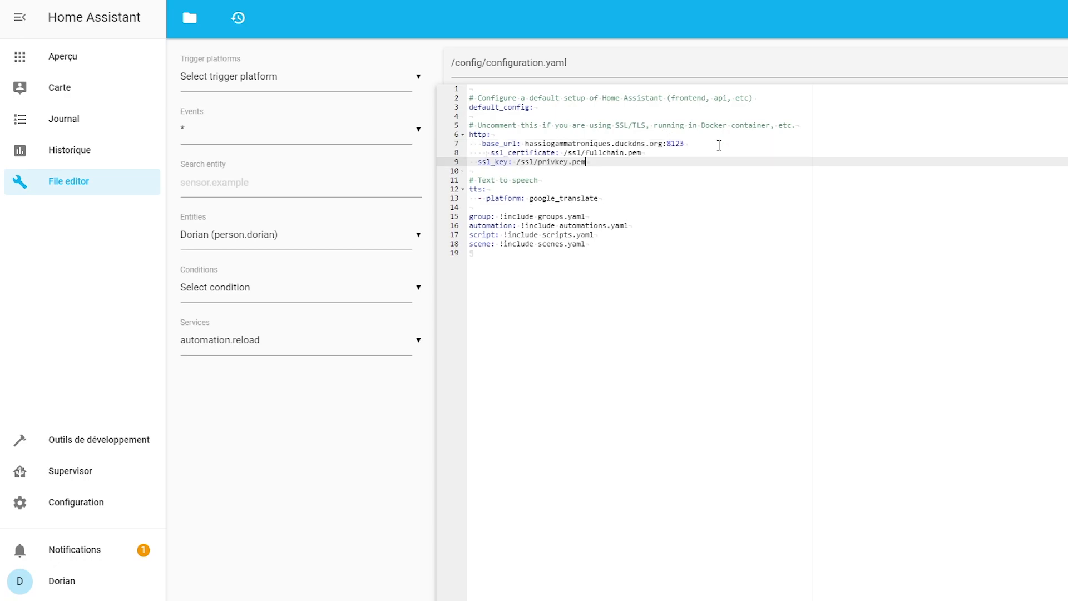
left_click(491, 153)
key("BackSpace")
key("BackSpace")
key("BackSpace")
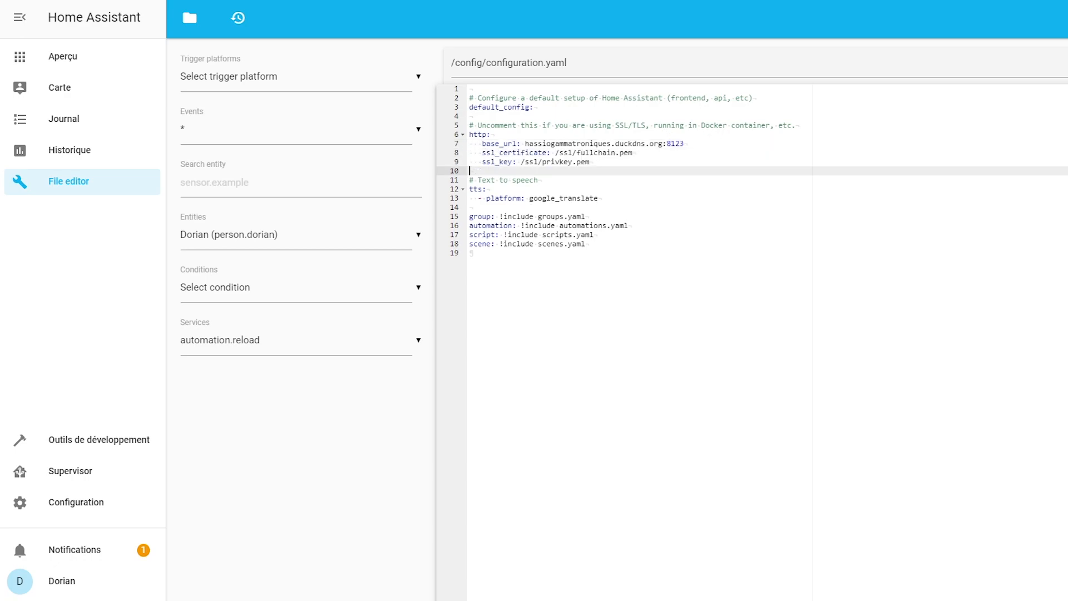
key("ctrl+s")
left_click_drag(590, 162, 467, 153)
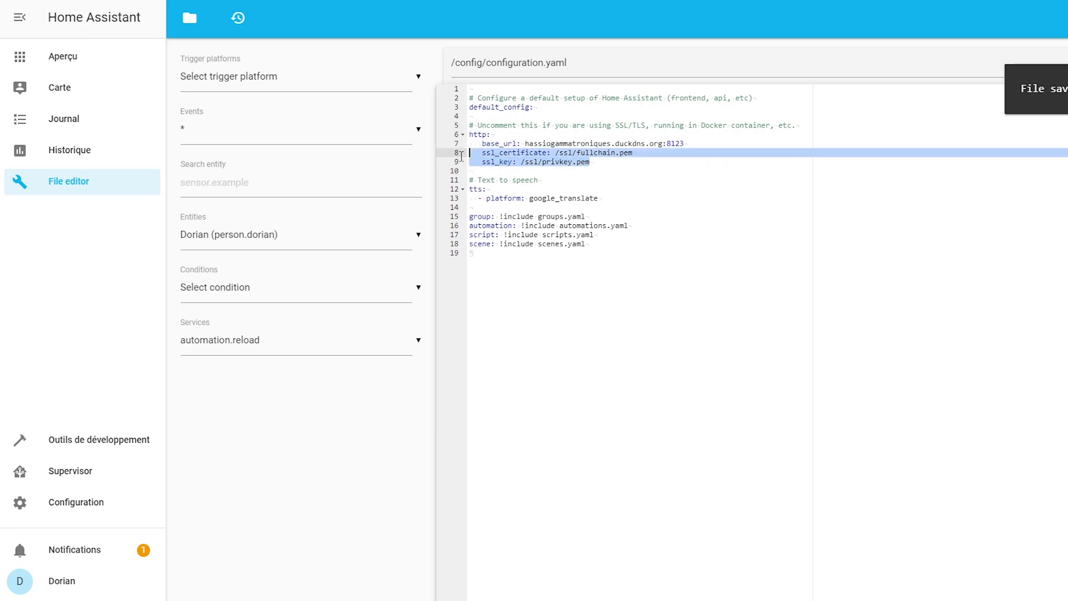
key("ctrl+End")
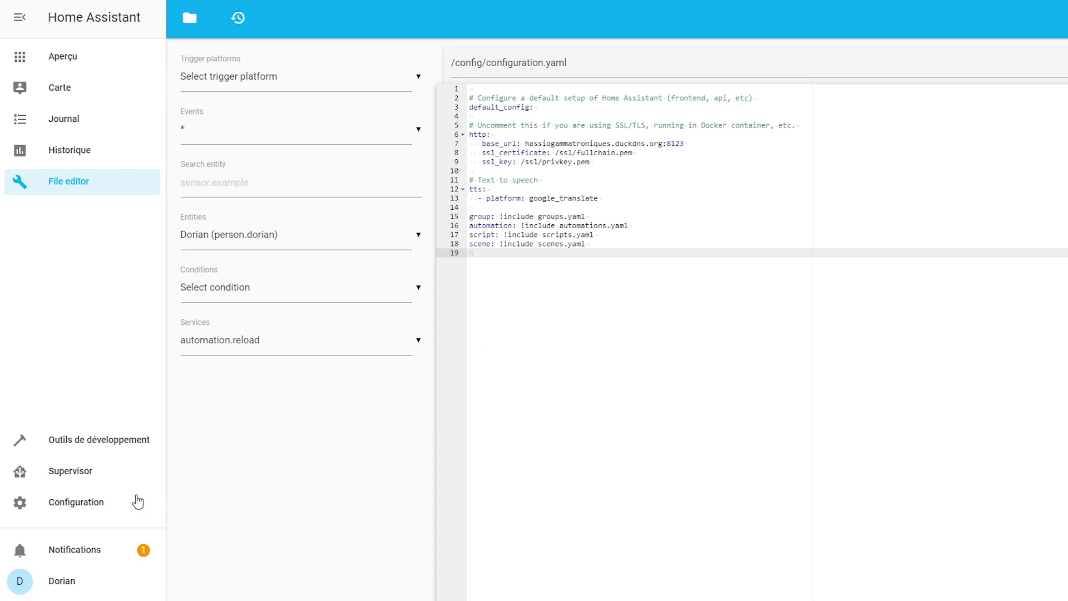
Restart the Home Assistant server from the server control settings and confirm the restart.
left_click(98, 500)
scroll(739, 434, "down", 3)
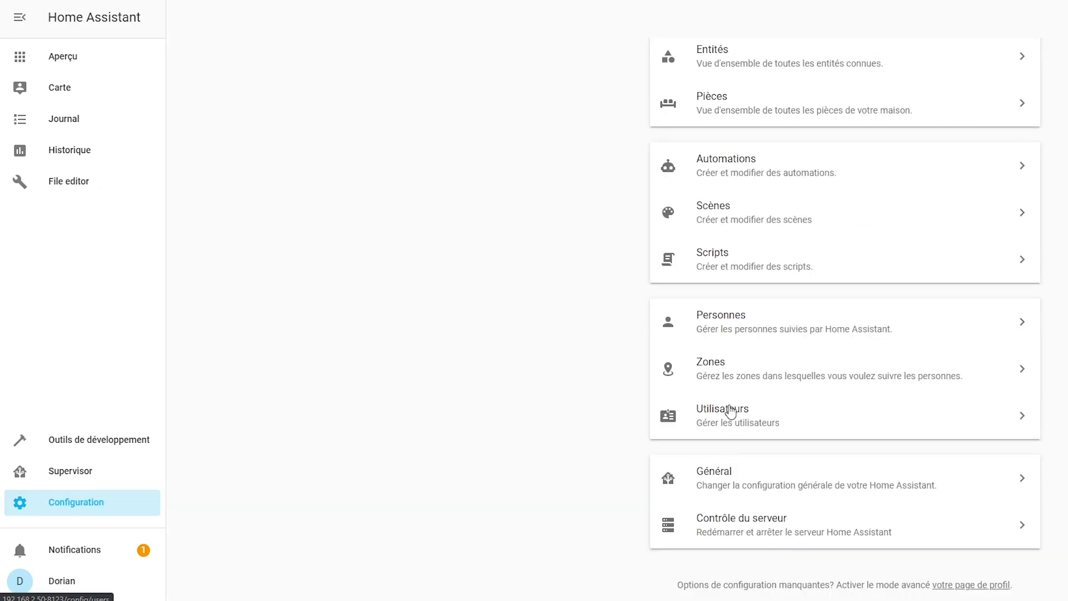
left_click(738, 532)
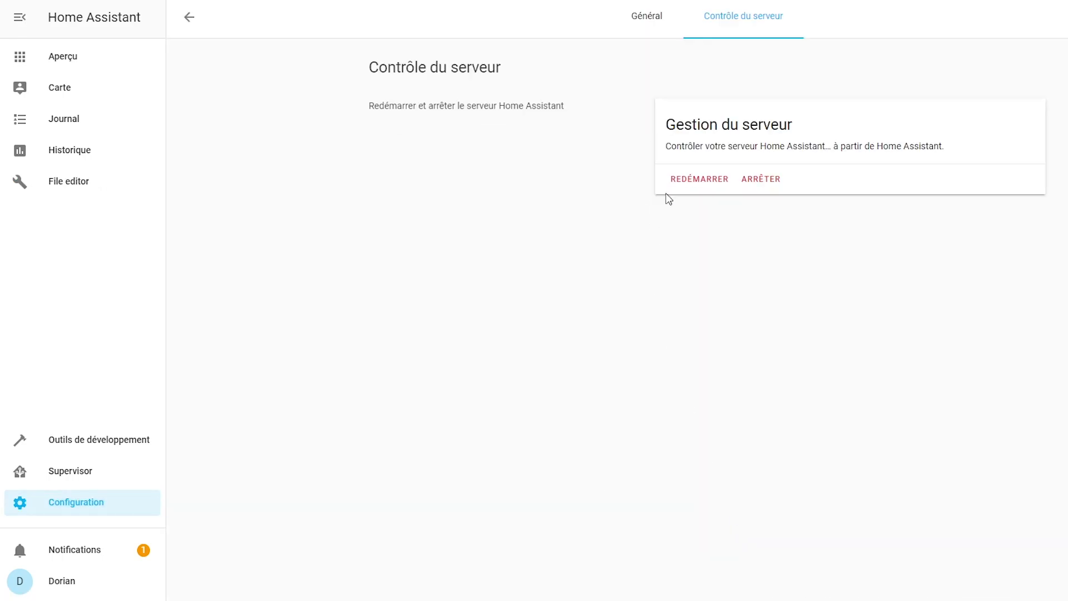
left_click(682, 187)
left_click(725, 342)
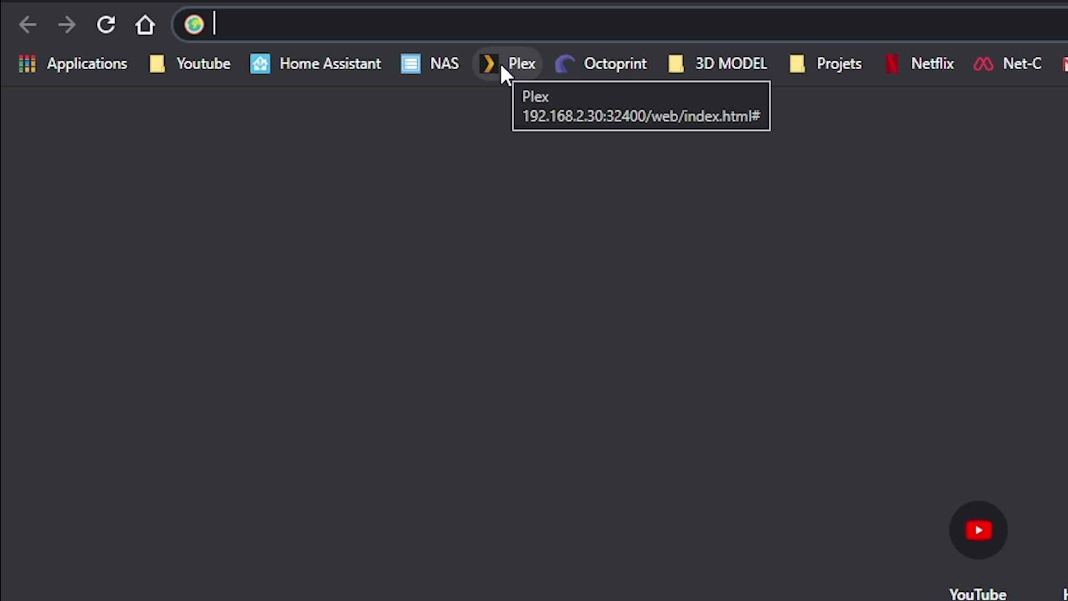
type("https://hassiogammatroniques")
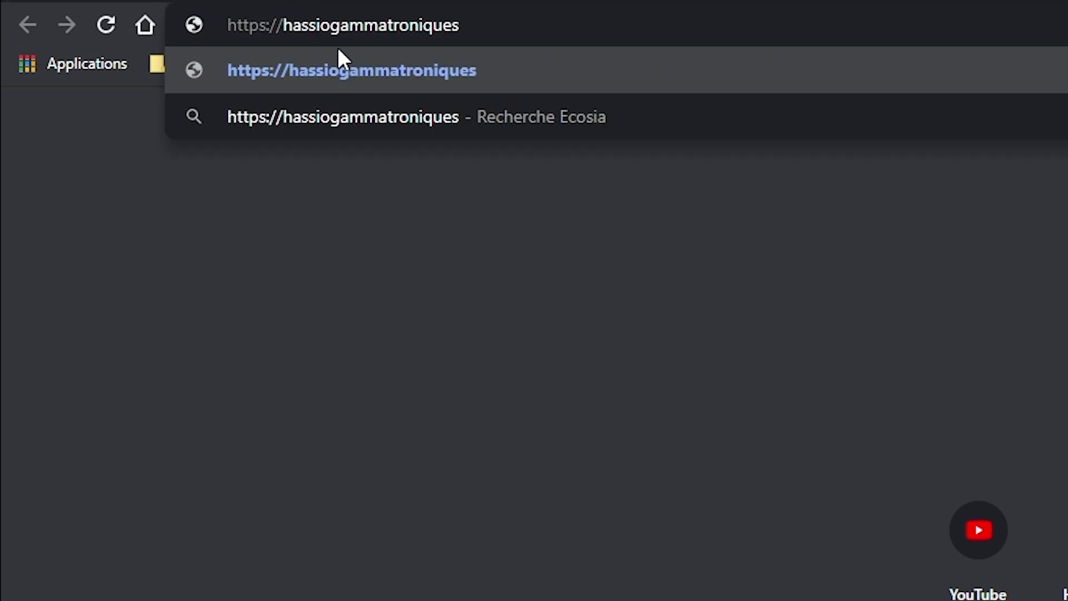
left_click_drag(282, 25, 466, 30)
left_click(485, 36)
type(".duck")
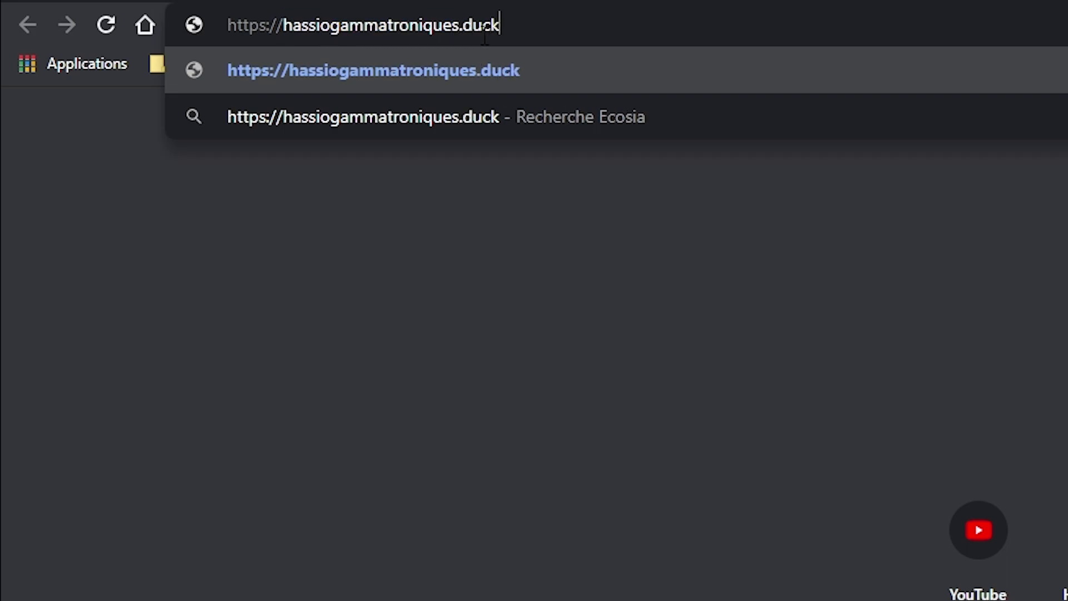
type("dns.")
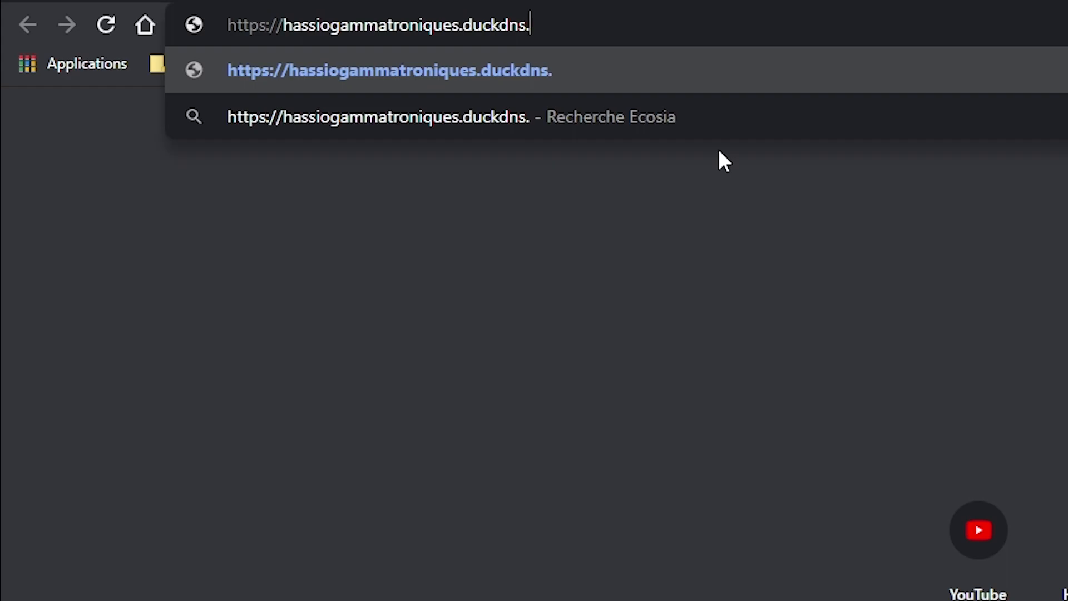
type("org:8123")
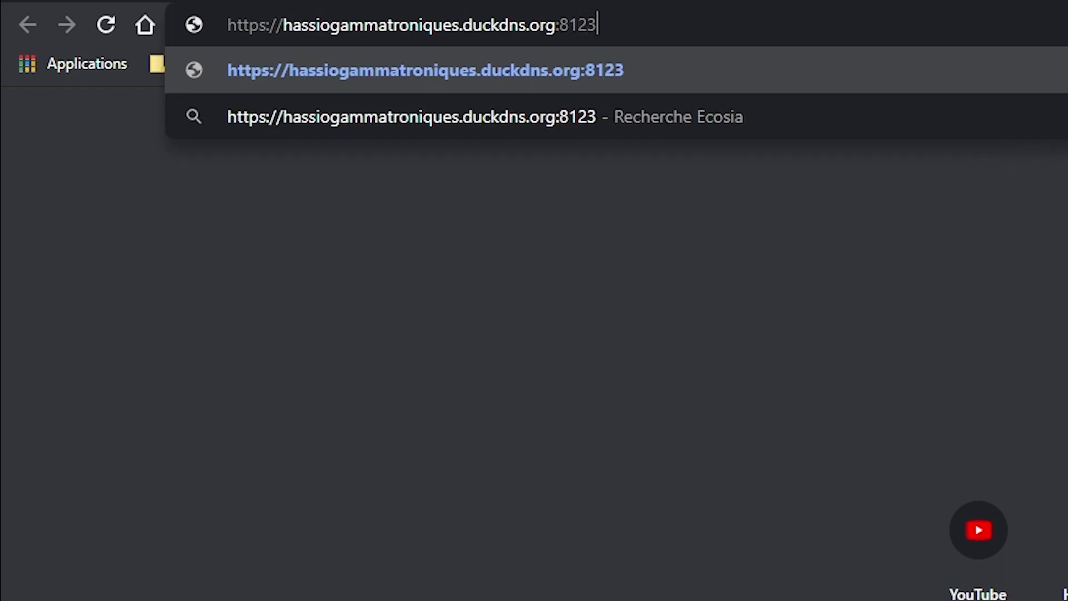
key("Return")
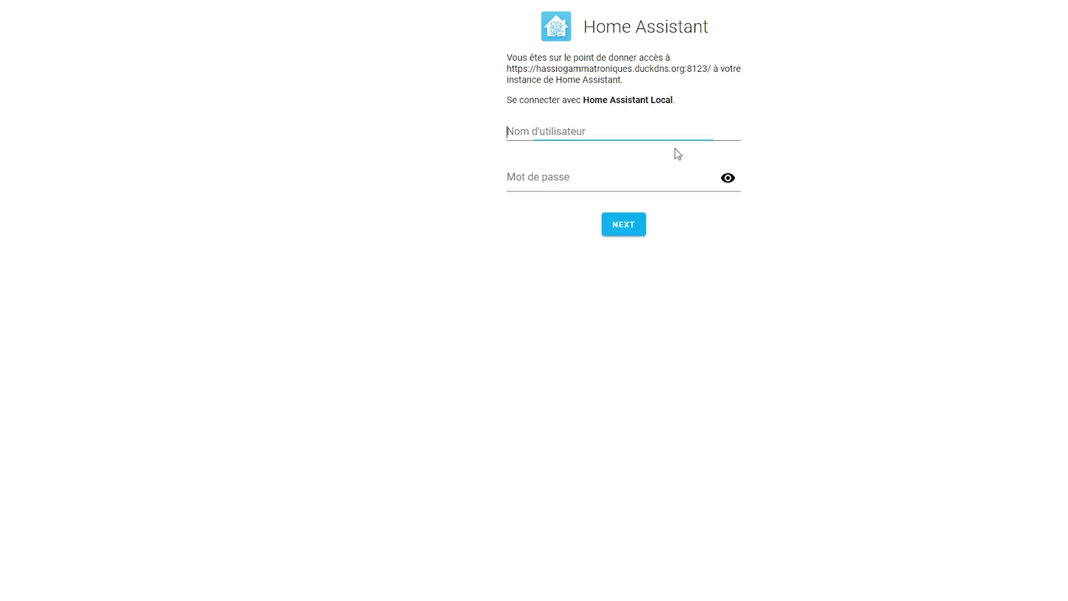
type("g")
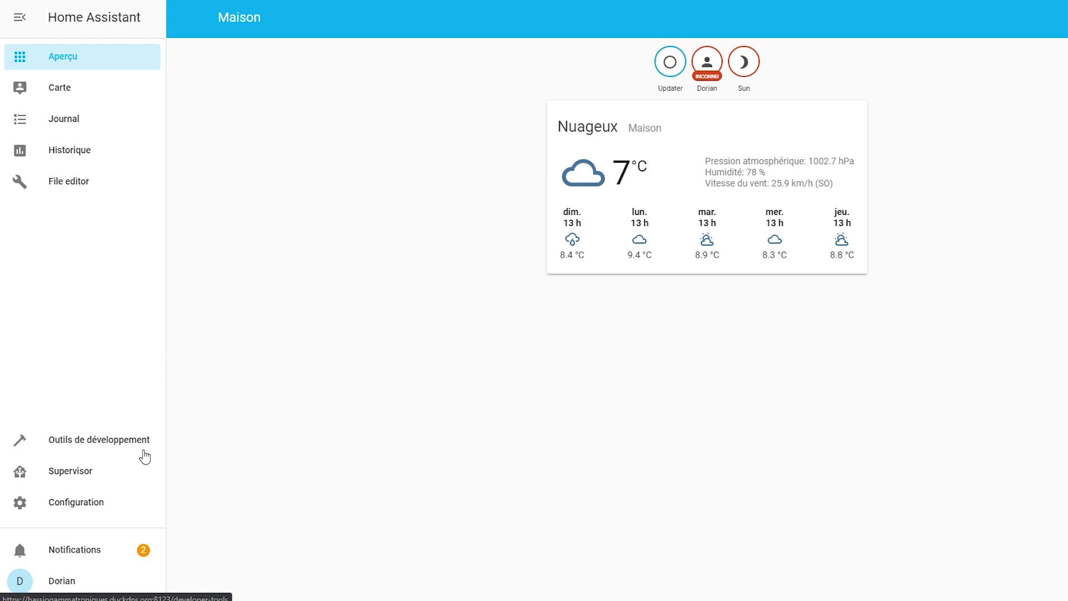
Create a full snapshot named "1ere Backup" in the Supervisor without password protection.
left_click(60, 478)
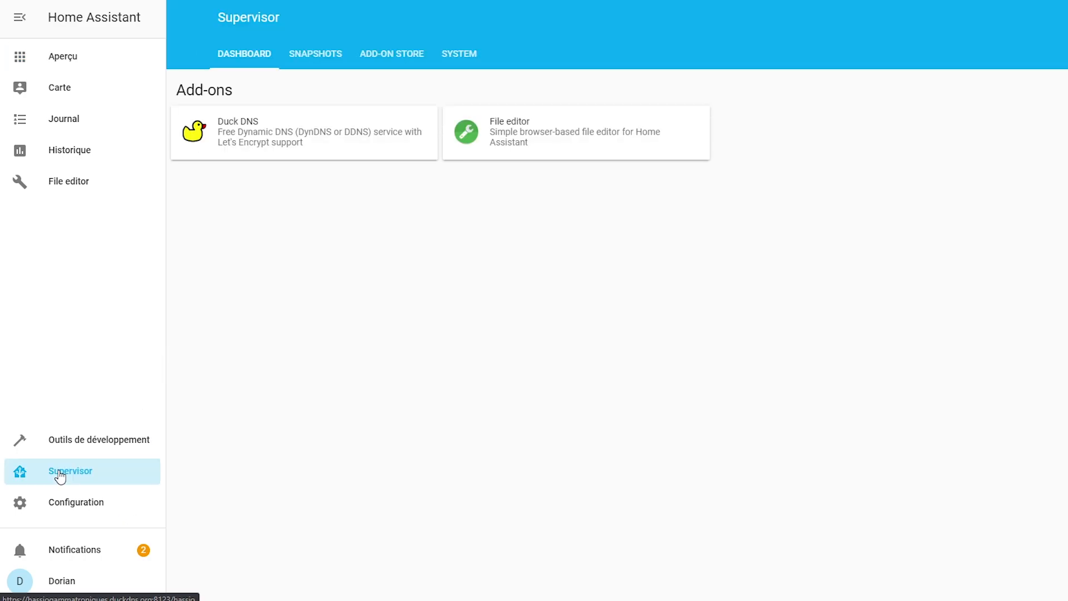
left_click(320, 54)
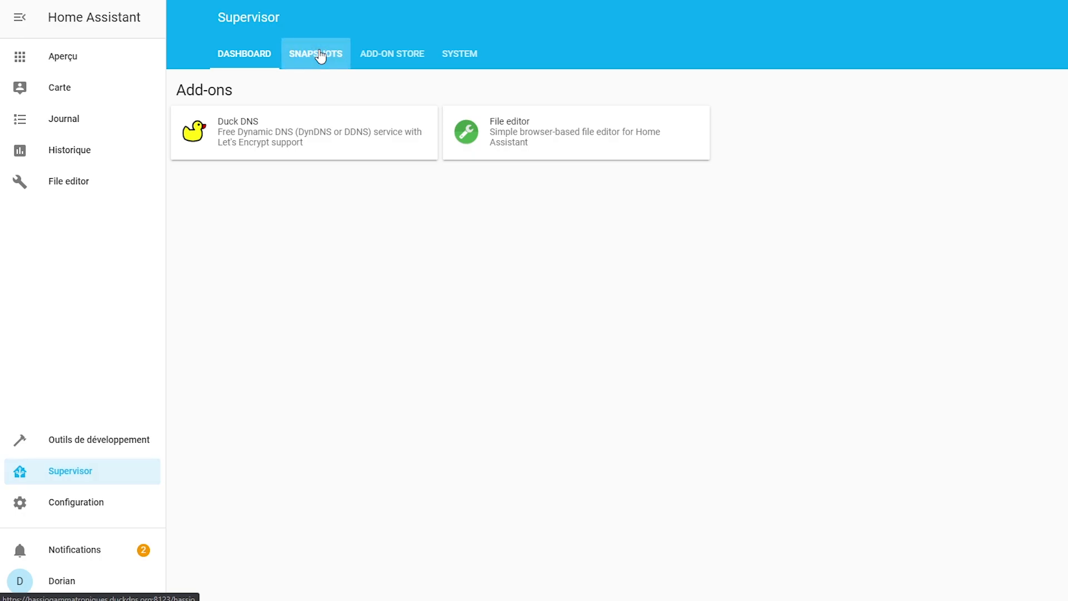
type("1ere Backuo")
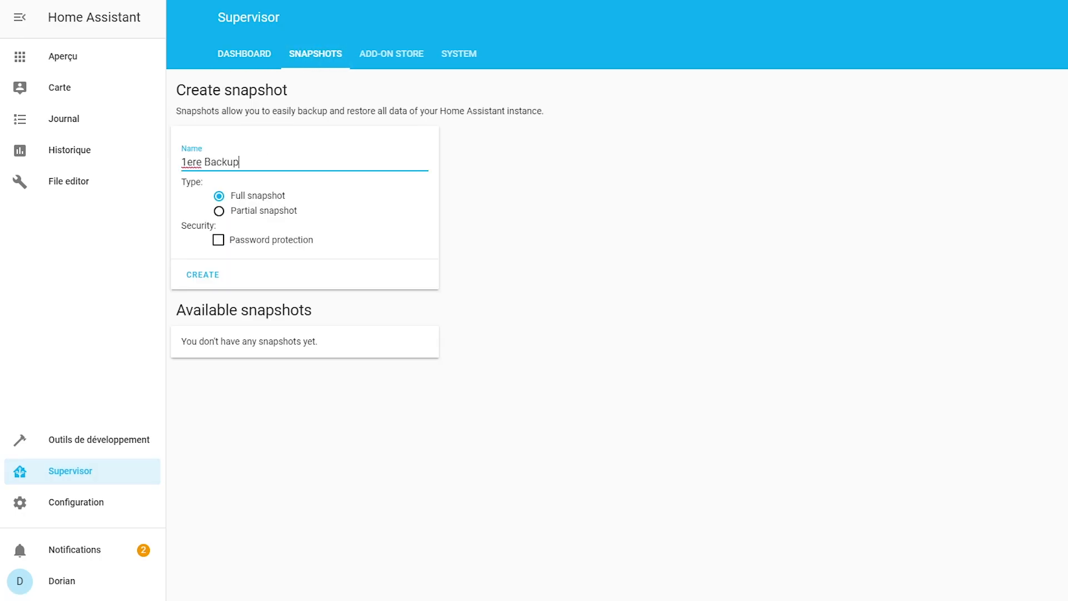
left_click(260, 197)
left_click(211, 278)
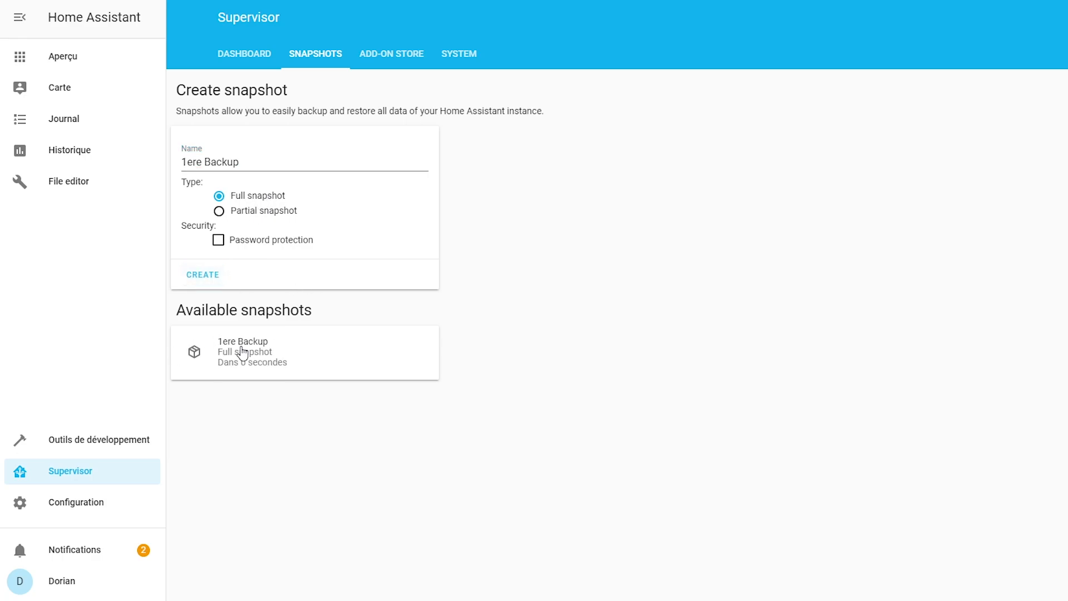
Download the 1ere Backup snapshot to the computer and close its details.
left_click(236, 348)
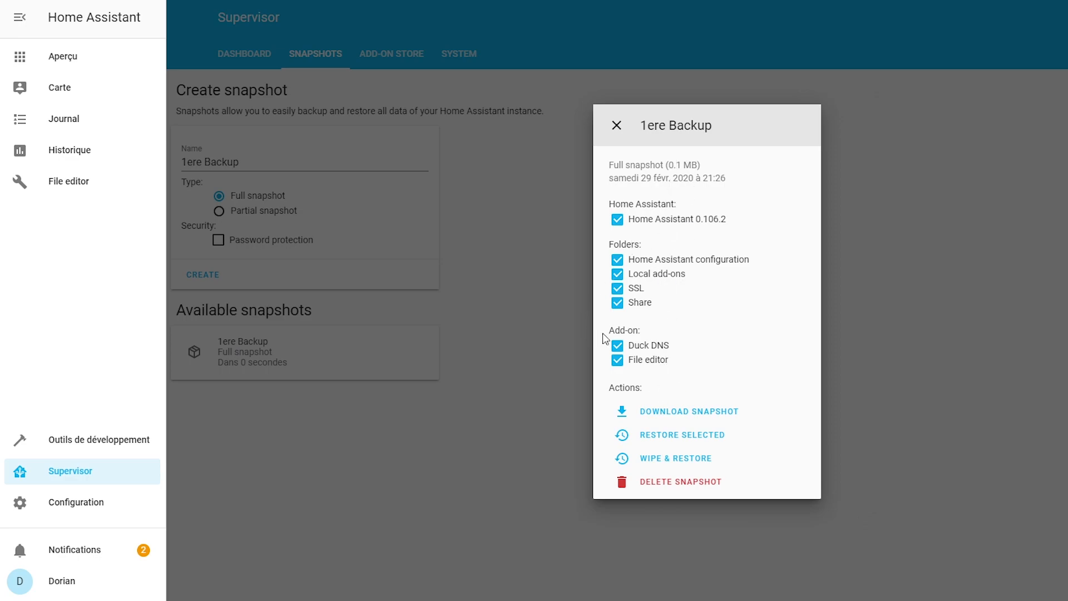
left_click(676, 421)
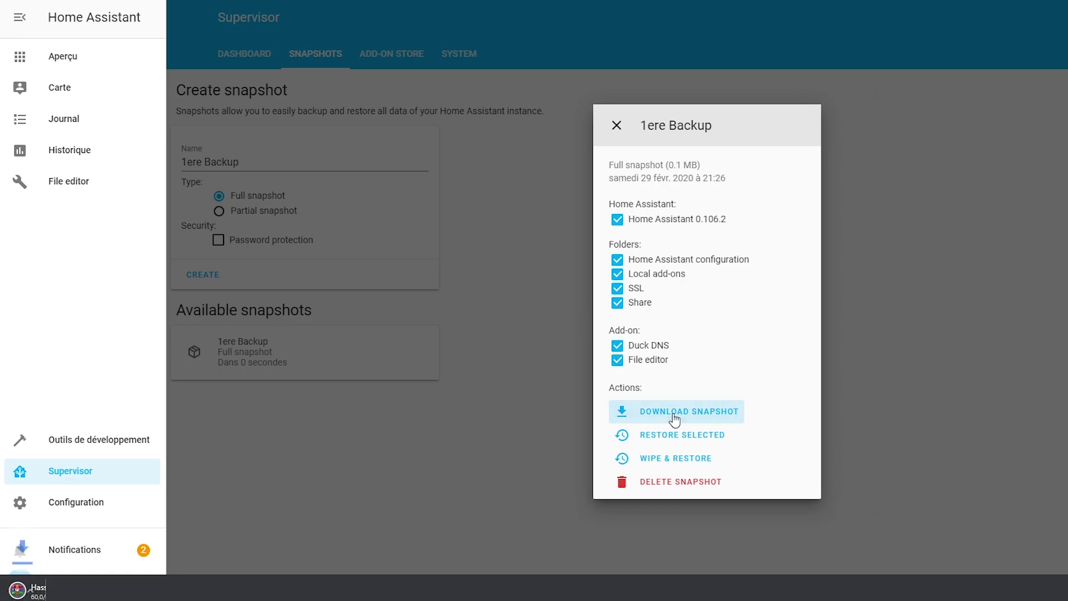
left_click(551, 332)
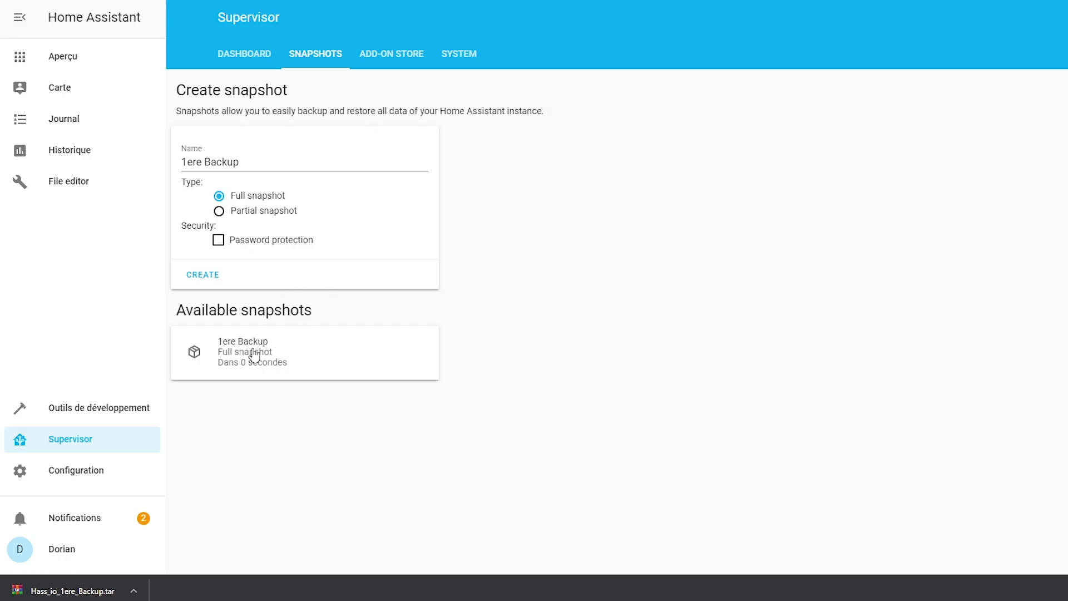
Review the restore options in the 1ere Backup snapshot's details, close them and return to the home overview.
left_click(254, 356)
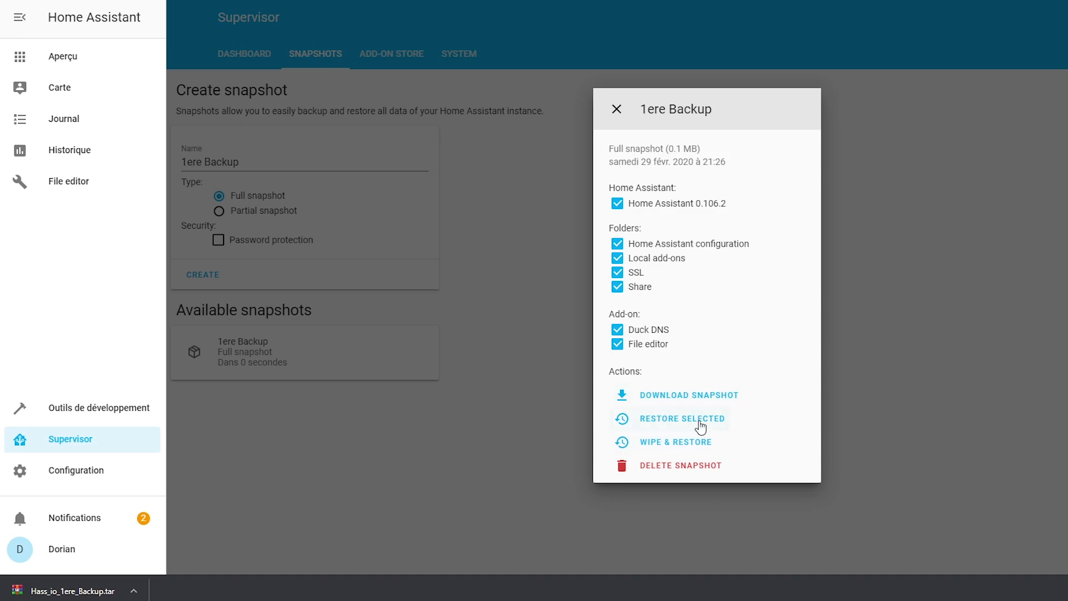
left_click(422, 440)
left_click(64, 56)
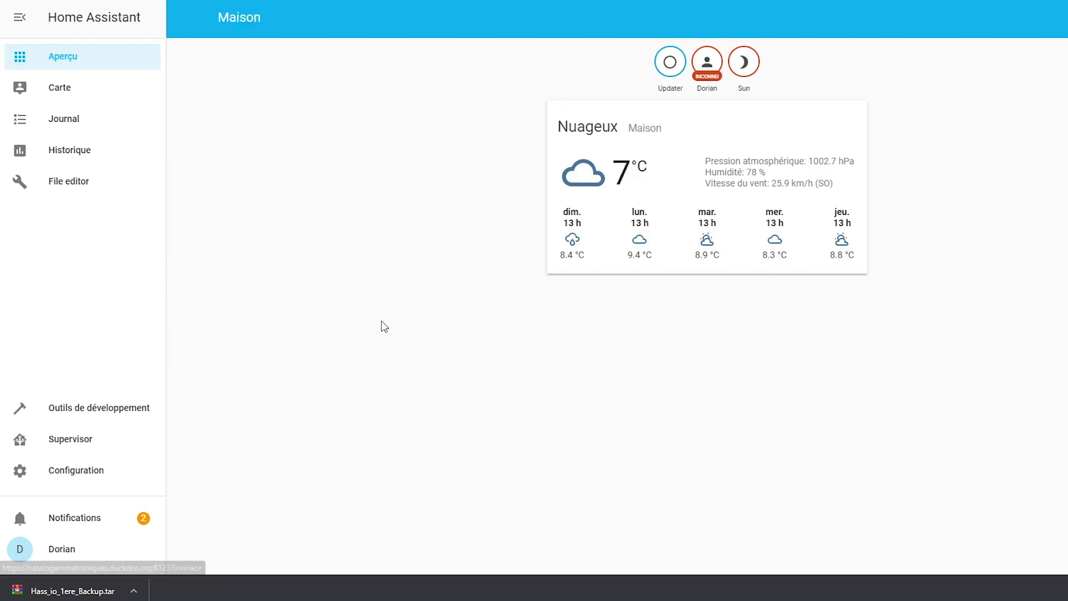